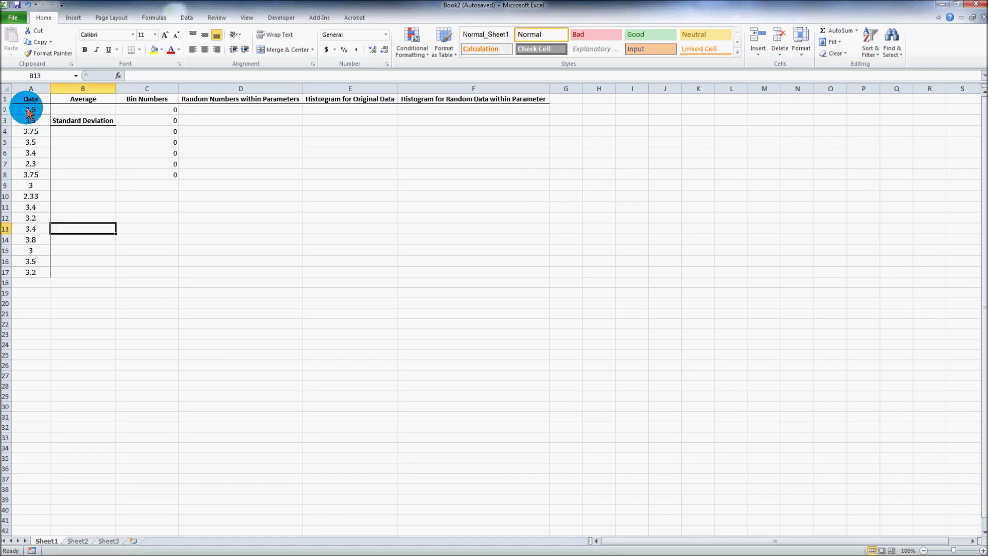
Select the GPA values A2:A17 and review the Average and Standard Deviation cells
key("F2")
left_click_drag(29, 112, 46, 282)
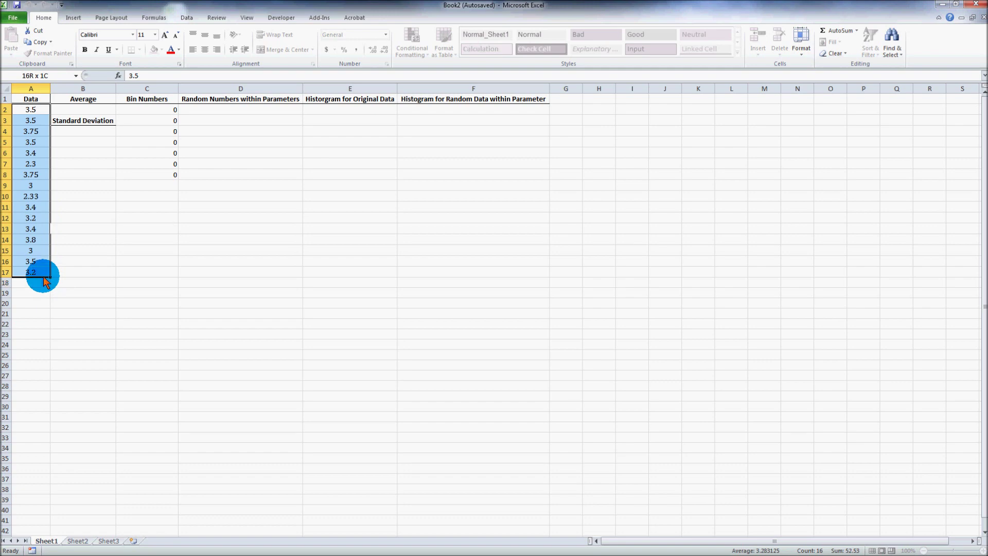
left_click_drag(46, 281, 45, 281)
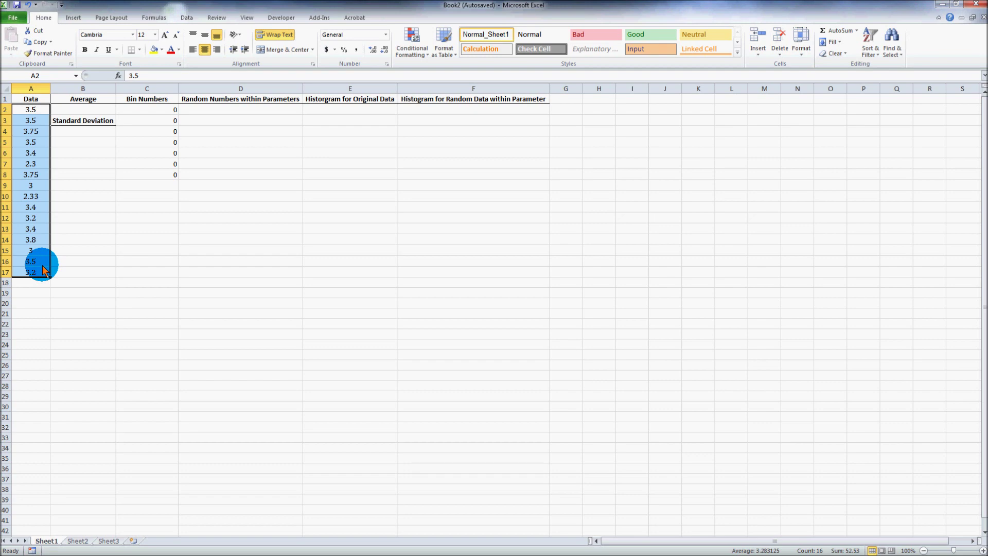
left_click(67, 109)
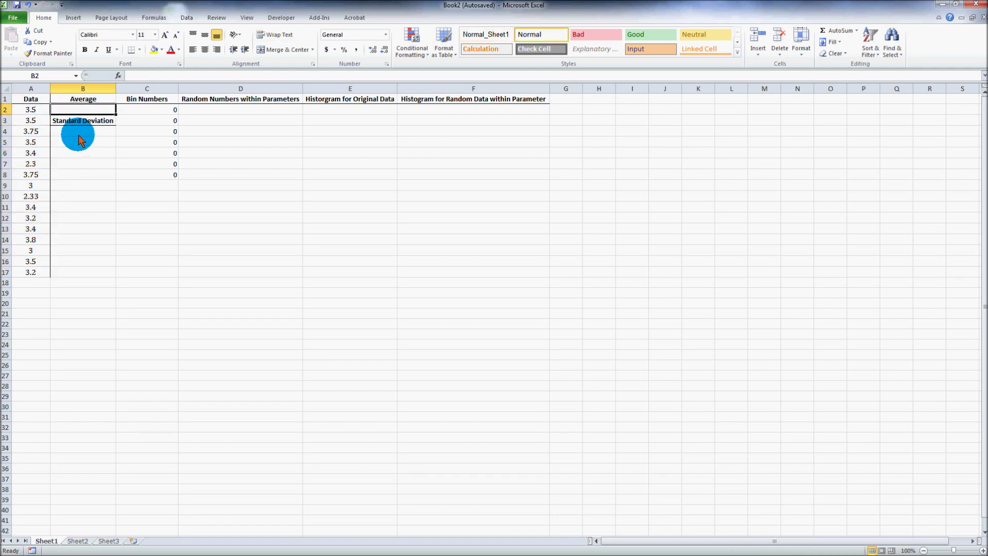
left_click(80, 135)
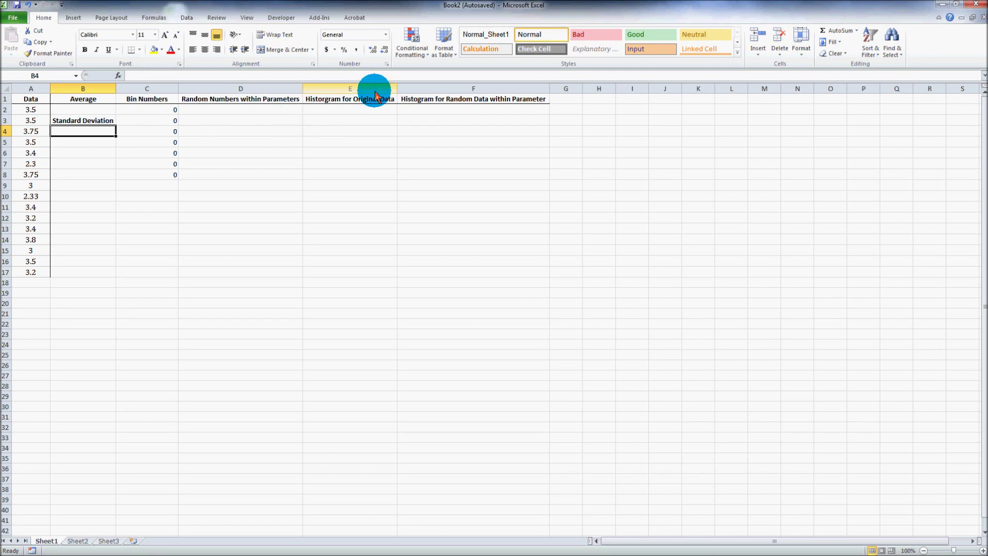
Move the Histogram for Random Data heading to G1 and AutoFit column G
left_click(417, 103)
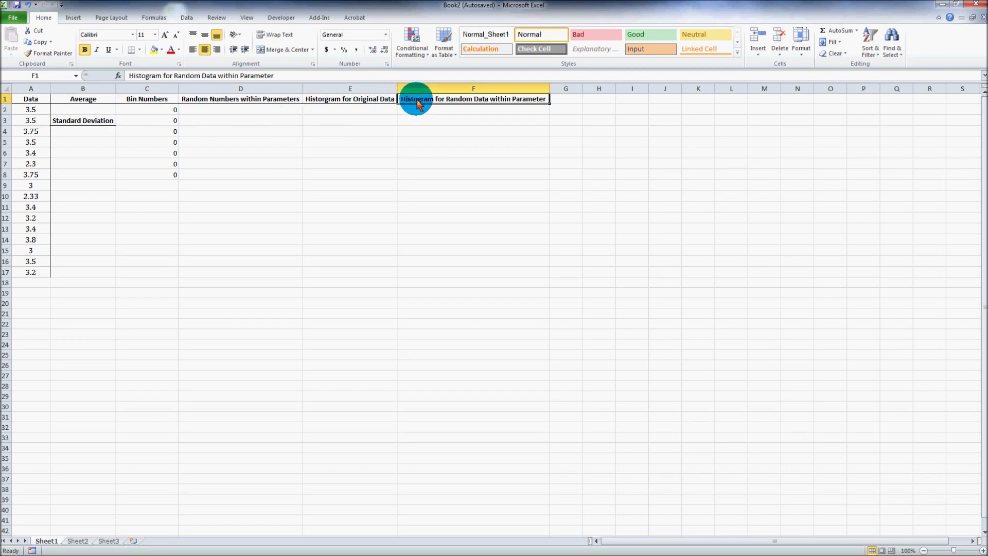
left_click(370, 102)
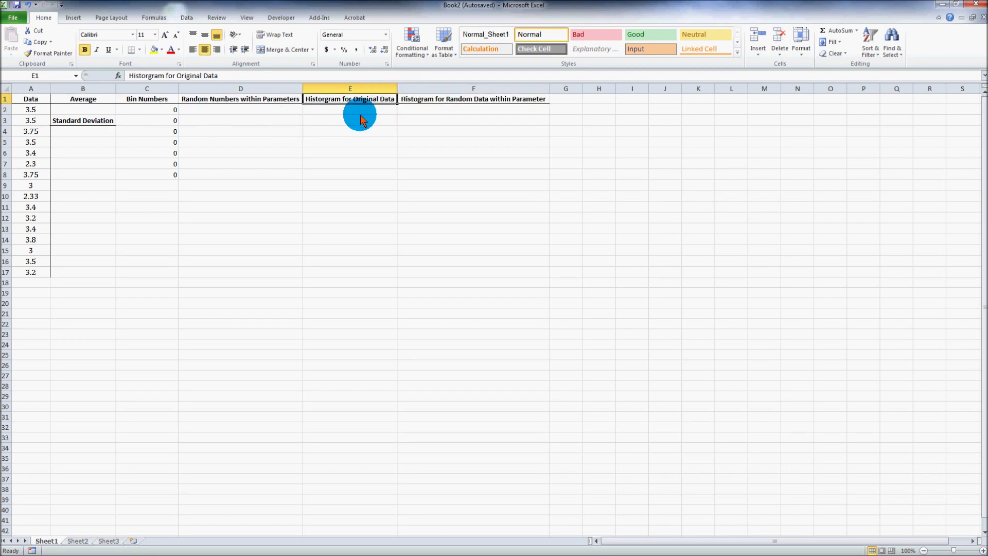
left_click(434, 102)
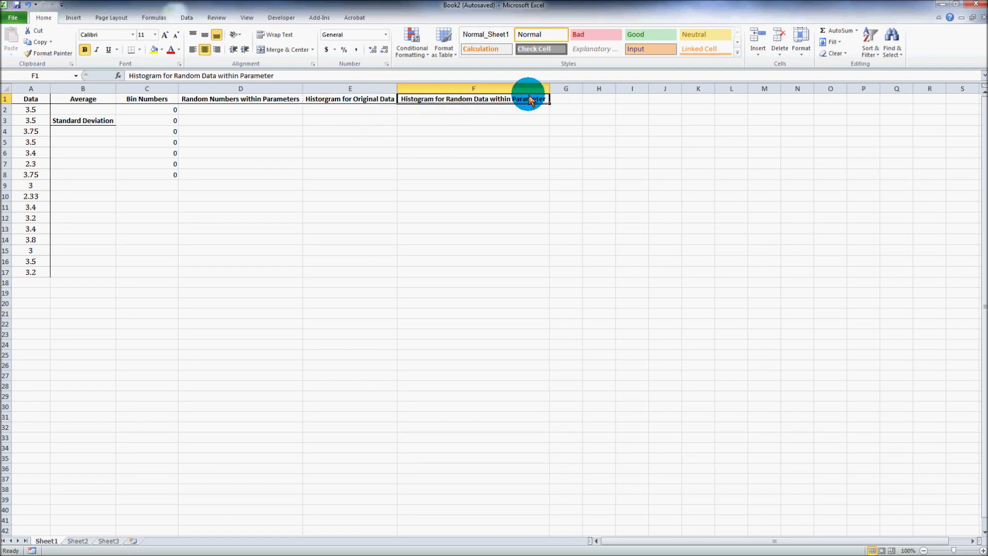
left_click_drag(530, 105, 558, 106)
double_click(582, 88)
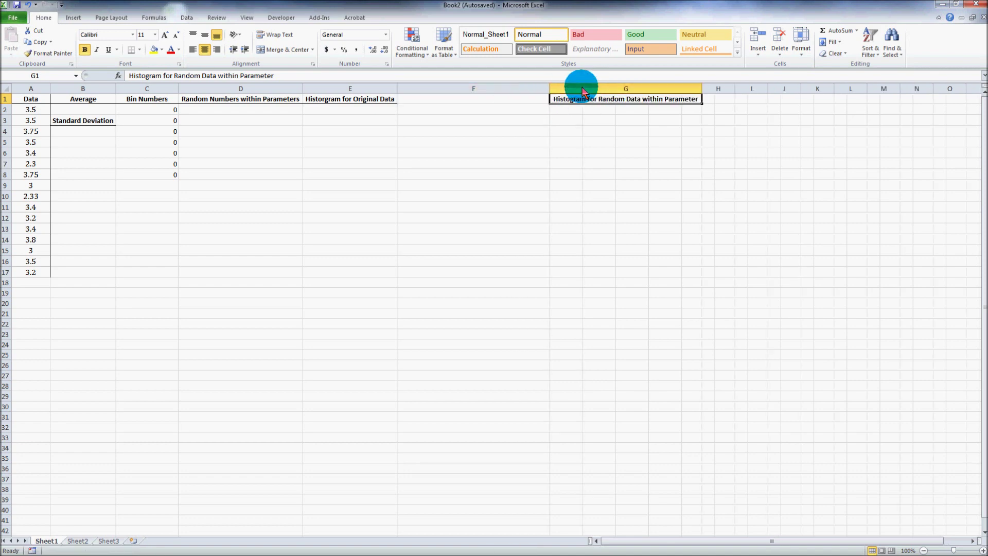
left_click_drag(30, 110, 38, 270)
left_click(260, 156)
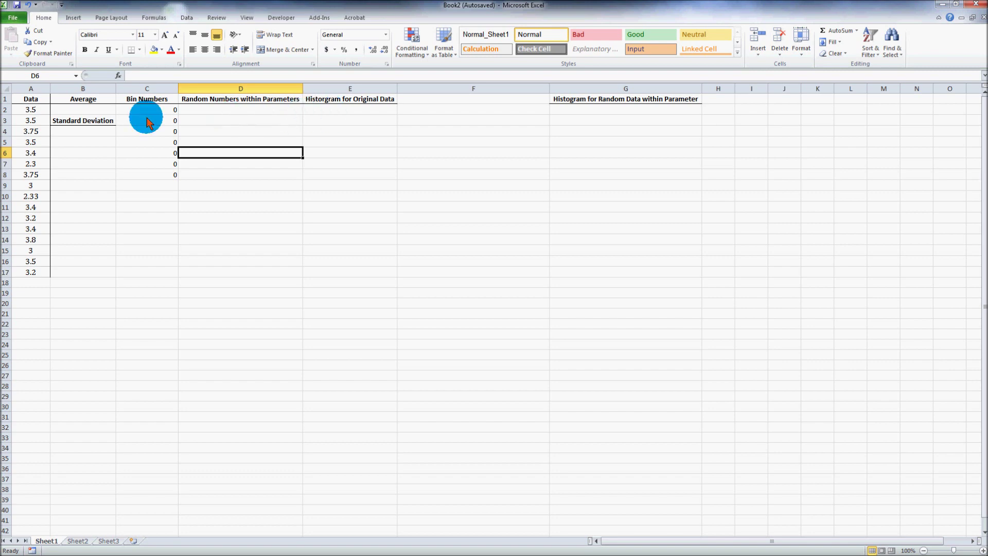
left_click(98, 113)
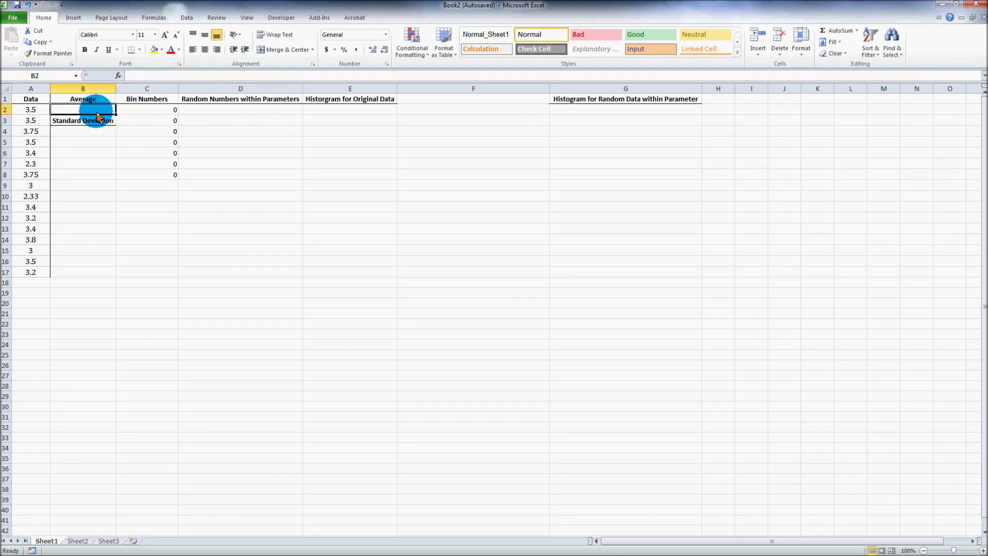
Enter =AVERAGE(A2:A17) in B2, giving 3.283125
type("=")
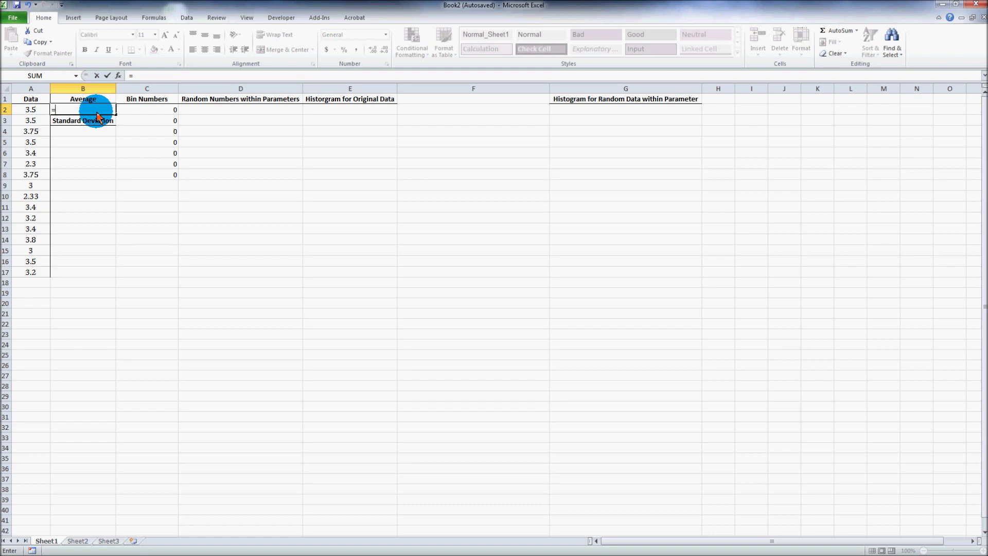
type("average(")
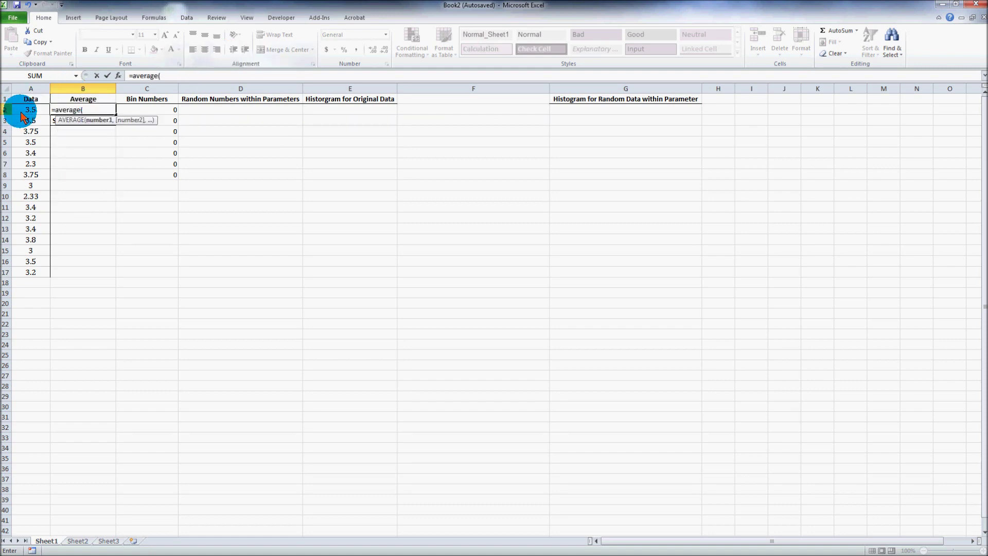
left_click_drag(21, 109, 43, 278)
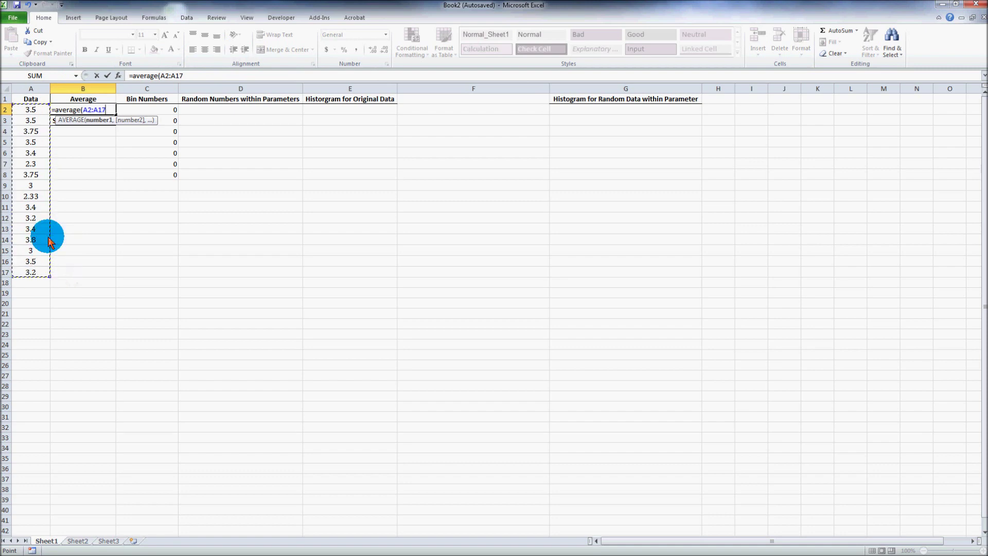
type(")")
key("Return")
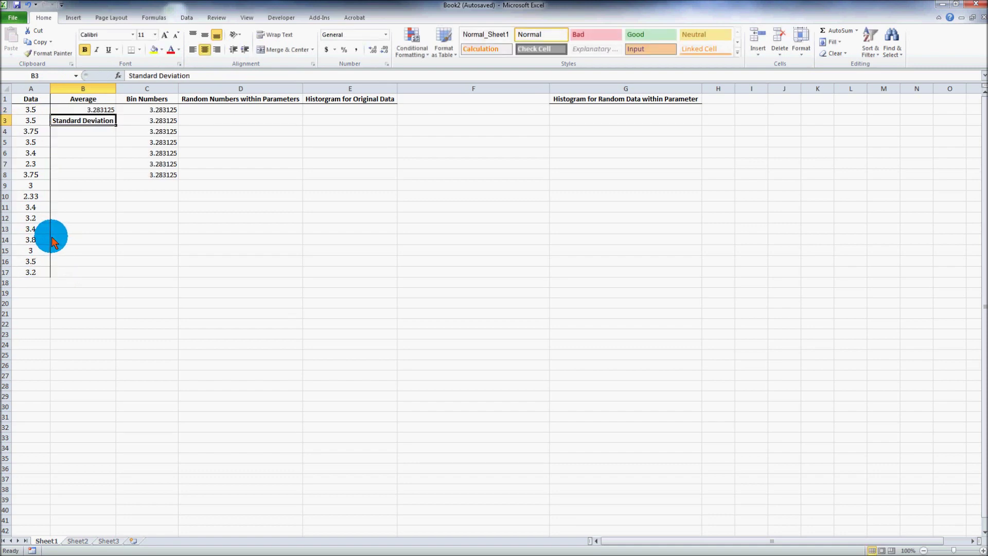
Enter =STDEV(A2:A17) in B4, giving 0.445820872
left_click(72, 134)
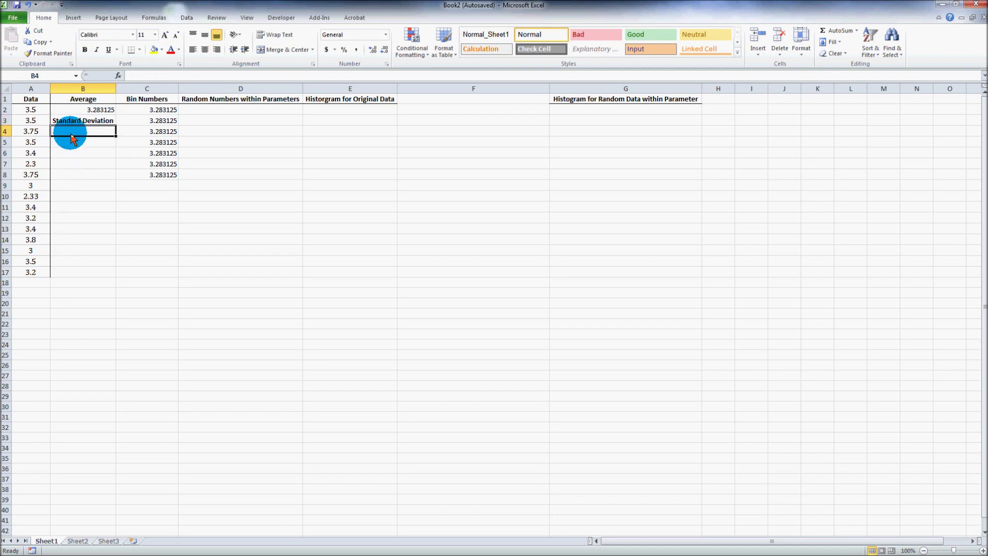
type("=")
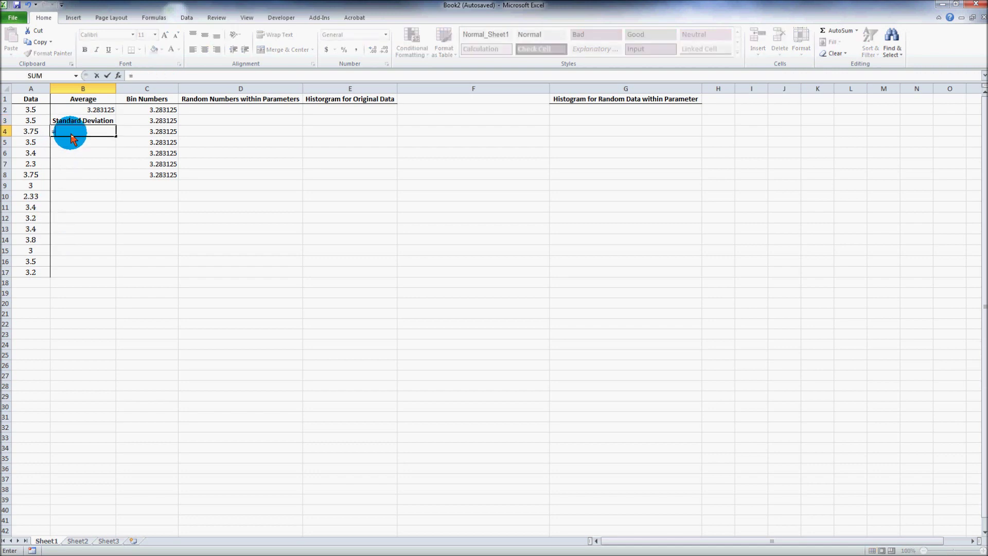
type("stdev(")
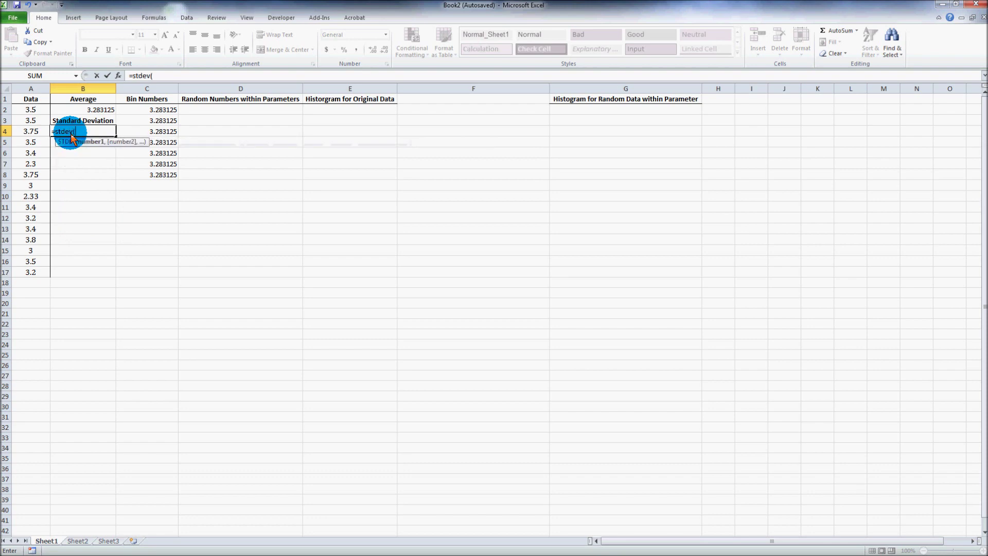
left_click_drag(30, 109, 30, 277)
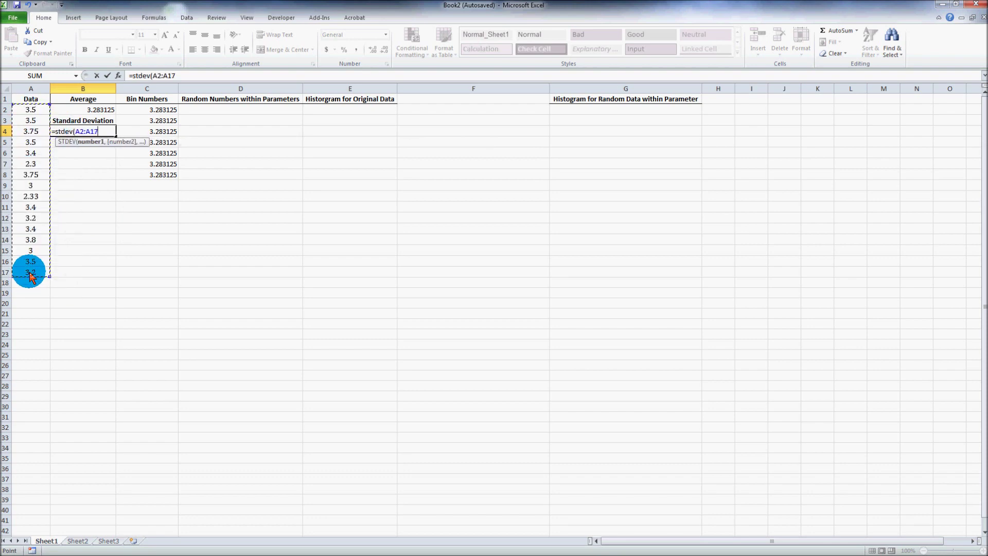
type(")")
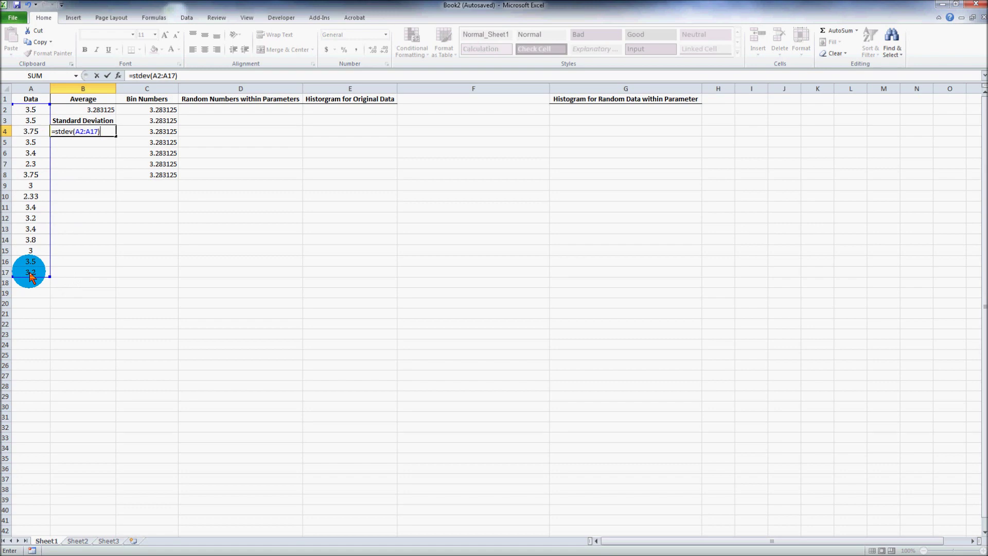
key("Return")
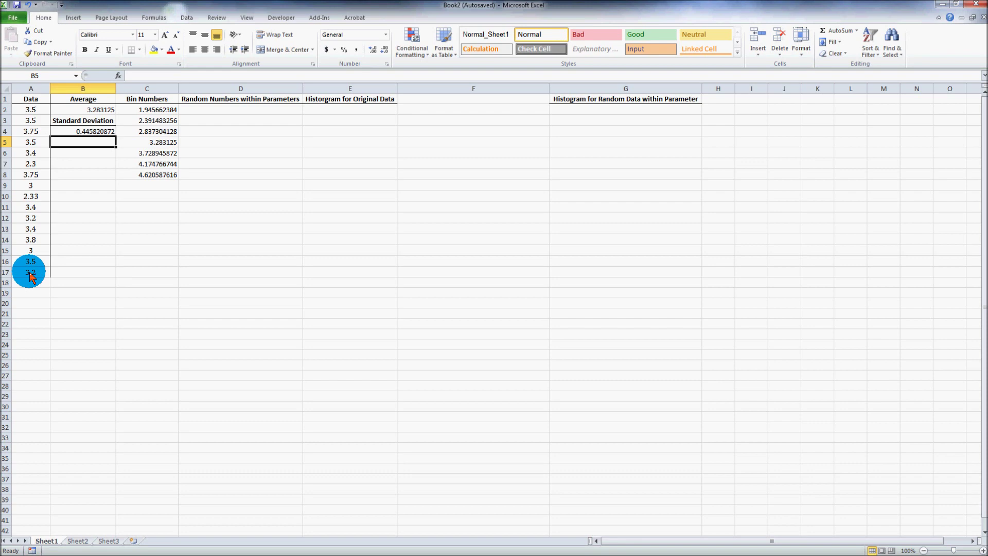
left_click(146, 110)
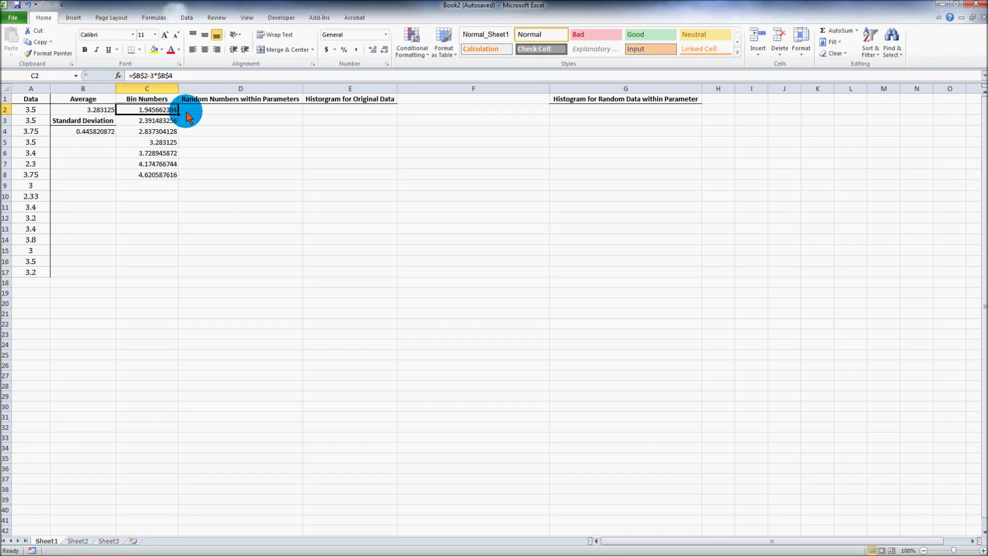
Review the B2 average, B4 standard deviation and the C2 bin formula =$B$2-3*$B$4
left_click(88, 119)
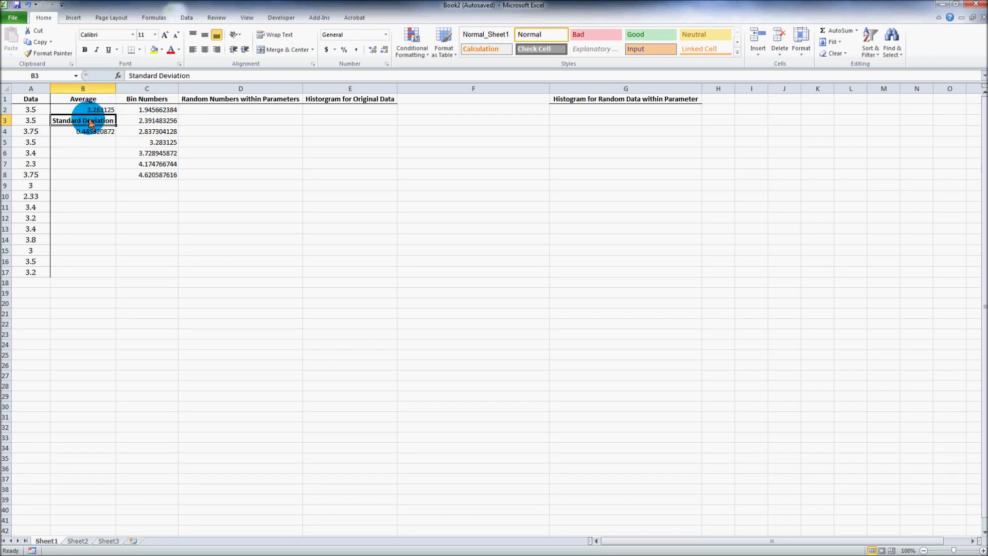
left_click(84, 109)
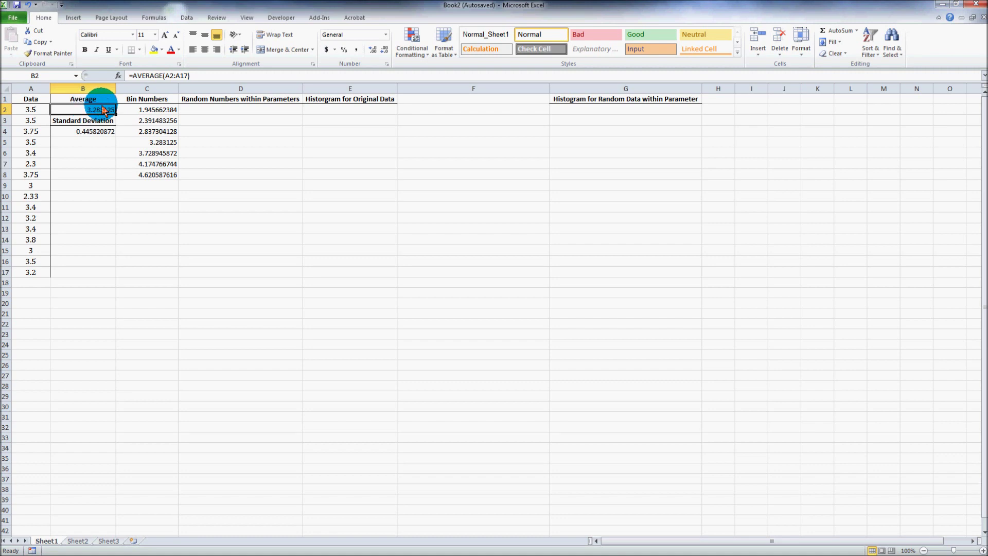
left_click(140, 113)
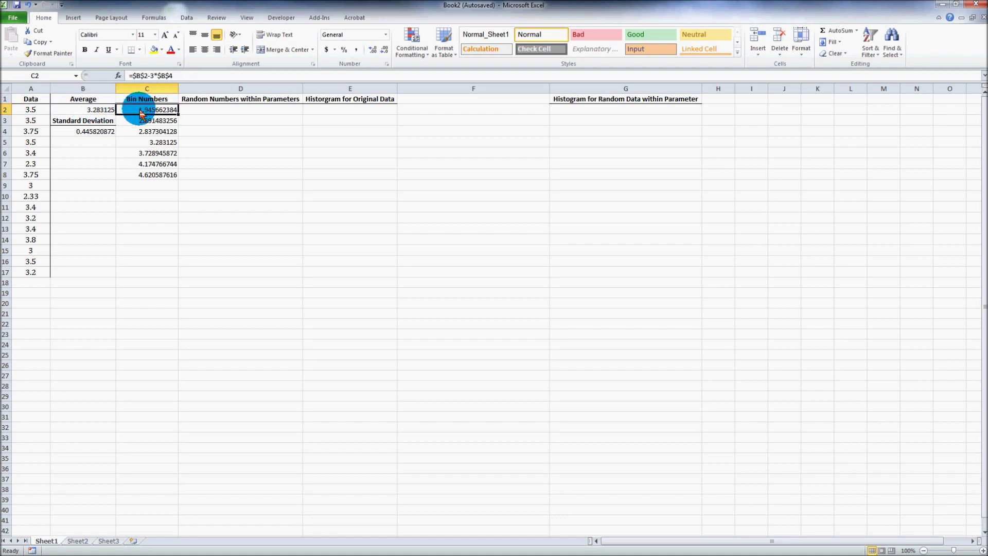
left_click(99, 132)
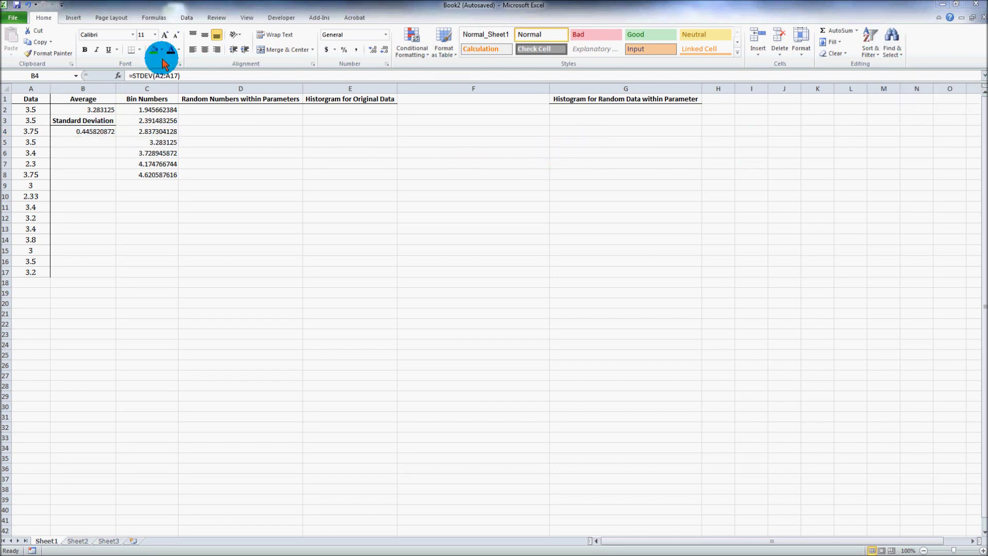
left_click(152, 112)
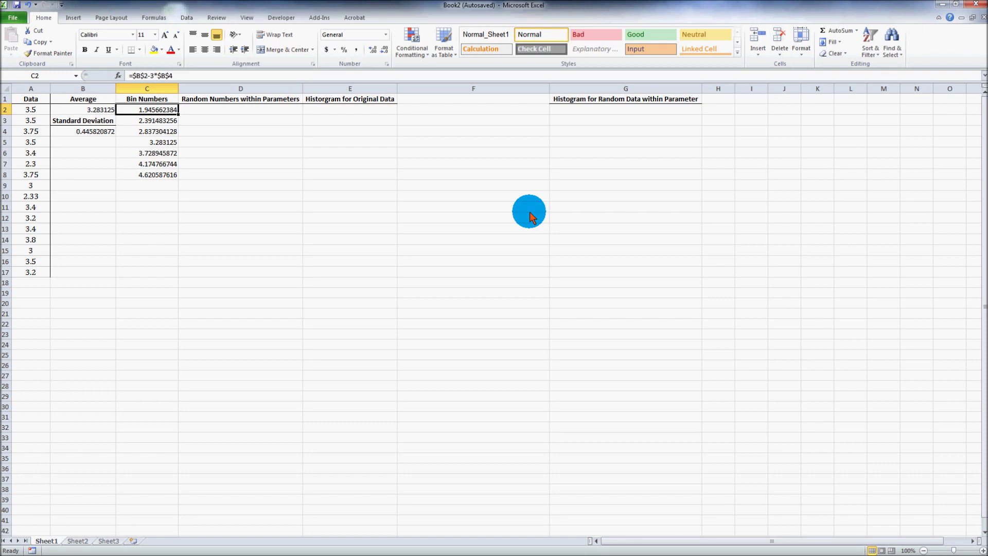
left_click(139, 121)
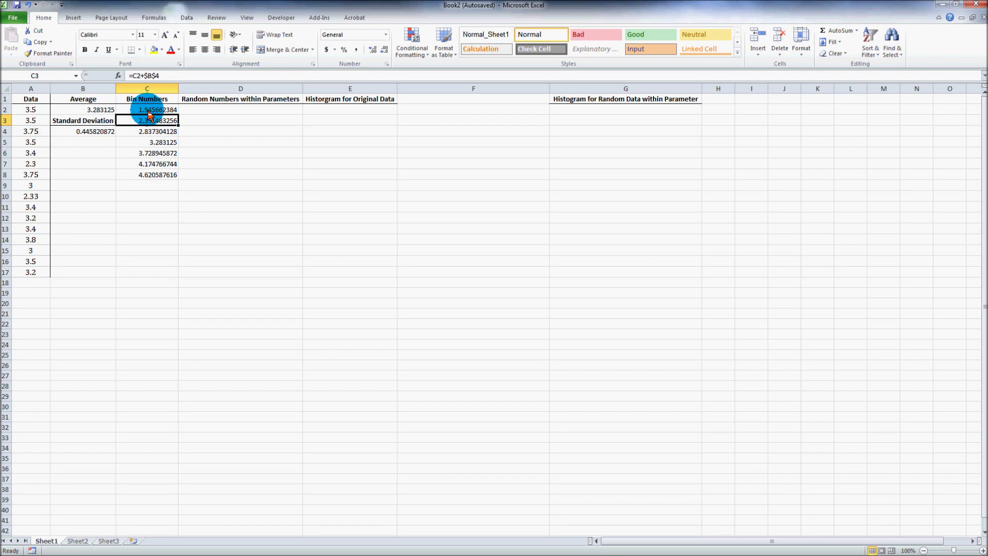
left_click(148, 110)
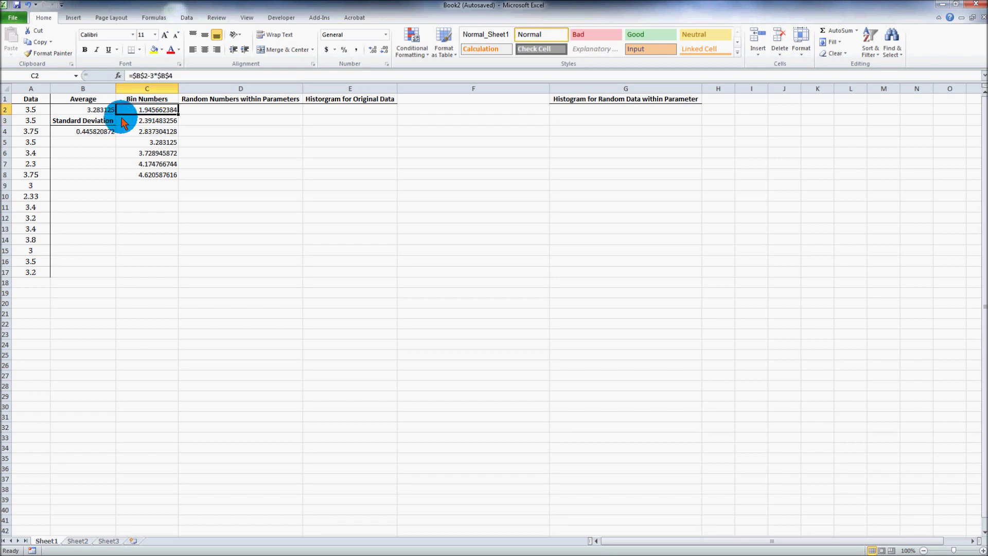
left_click(110, 131)
left_click(158, 112)
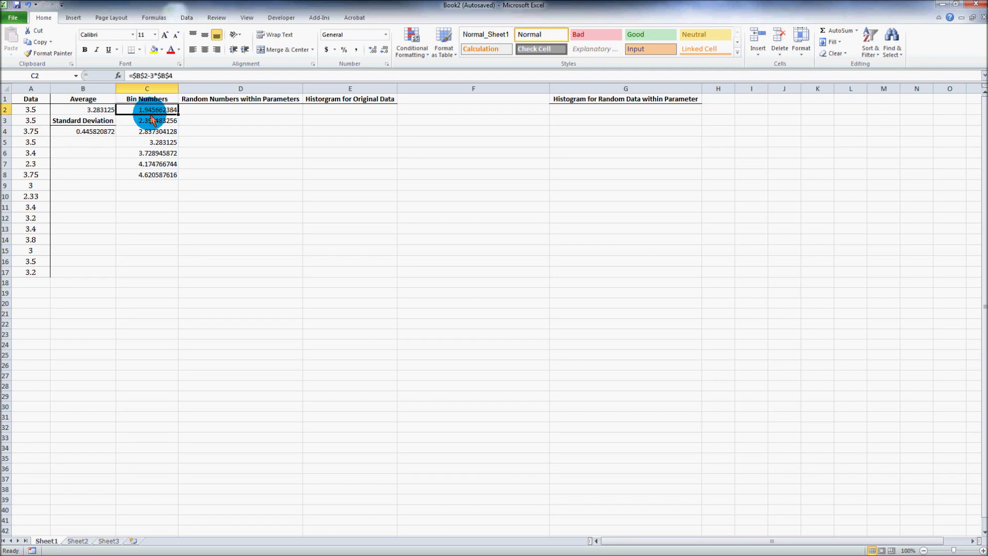
Step through the C3:C8 bin formulas, each adding $B$4 to the bin above
left_click(150, 122)
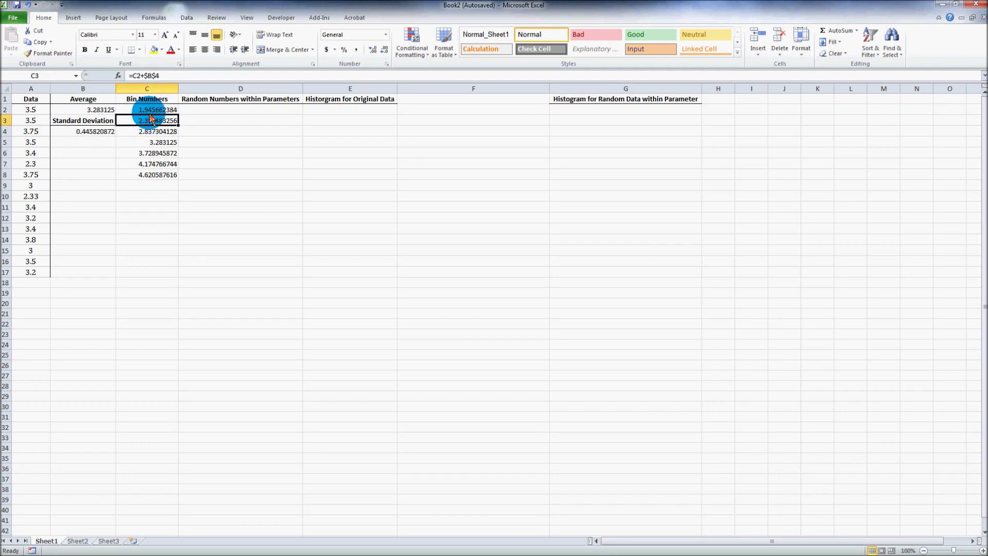
left_click(155, 112)
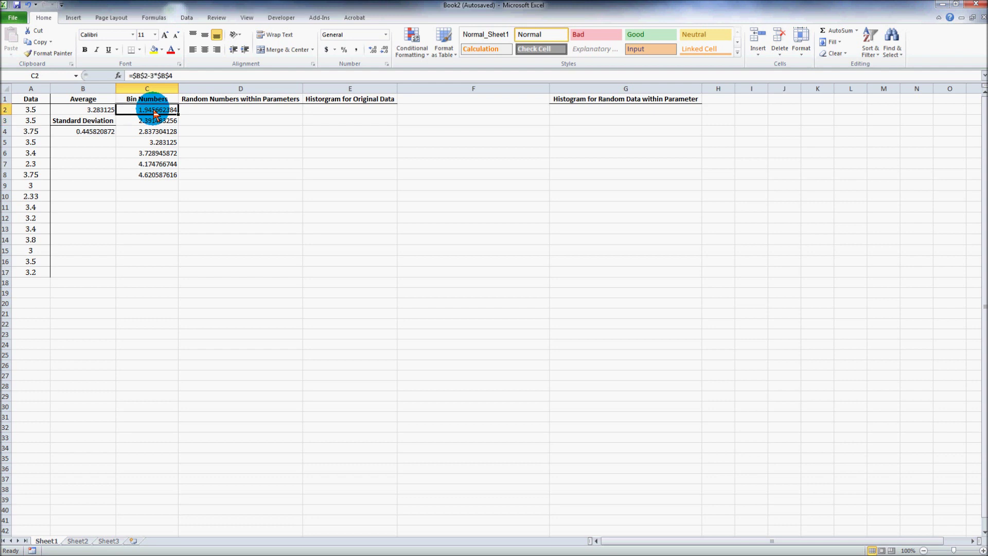
left_click(167, 124)
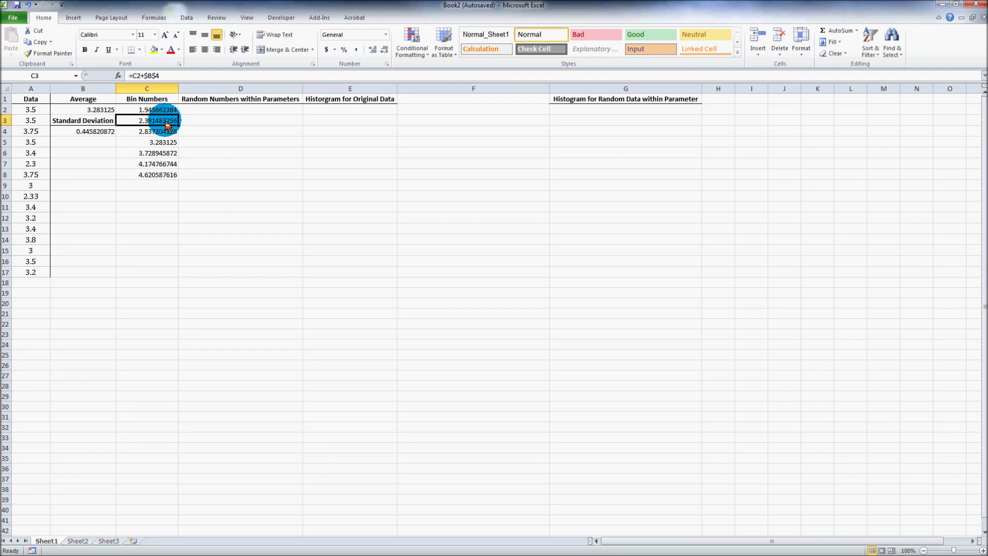
left_click(144, 130)
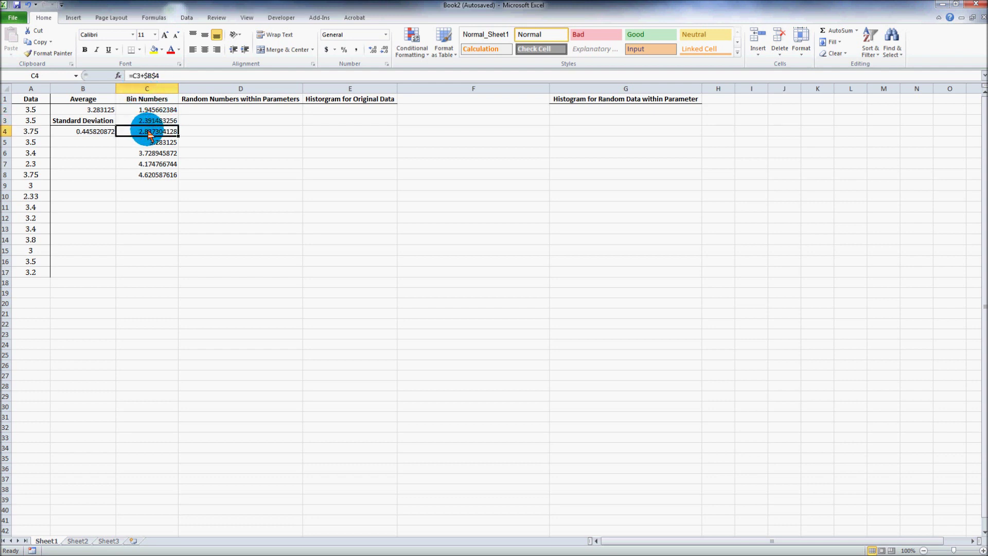
left_click(140, 143)
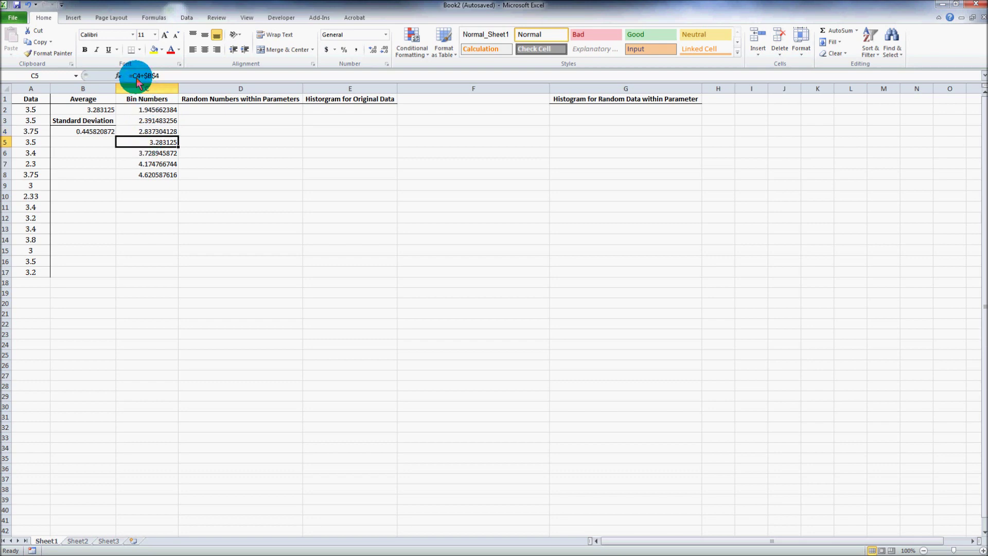
left_click(138, 152)
left_click(137, 164)
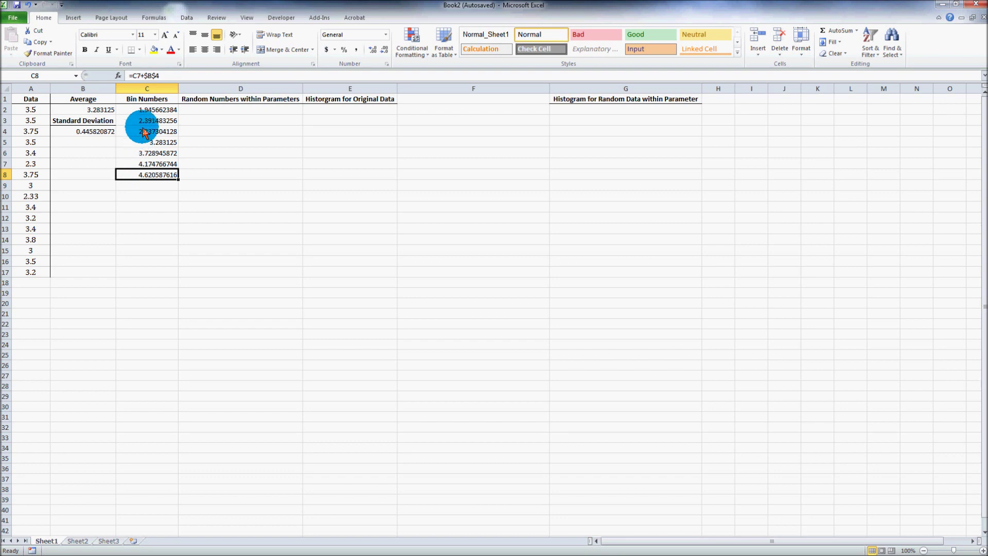
left_click(147, 121)
left_click(150, 174)
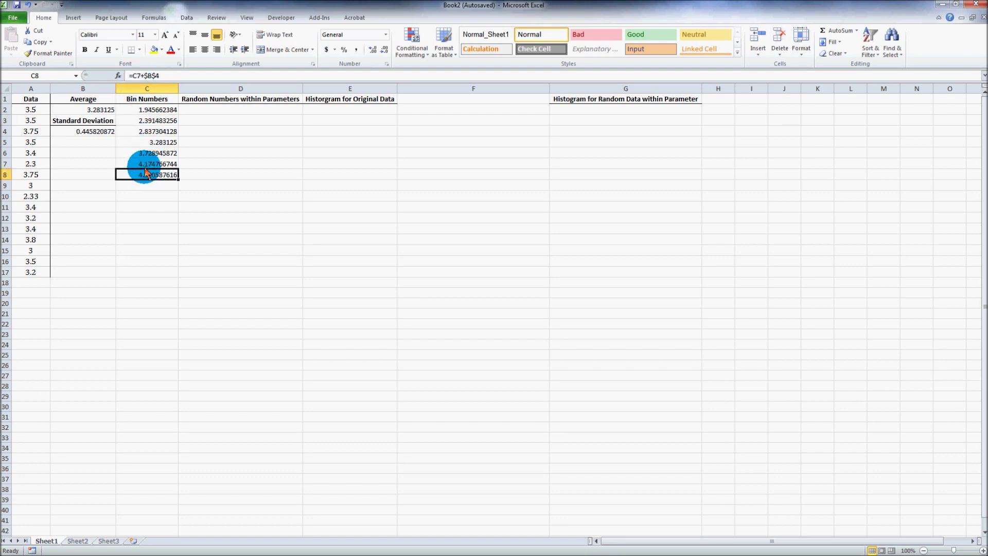
left_click(146, 168)
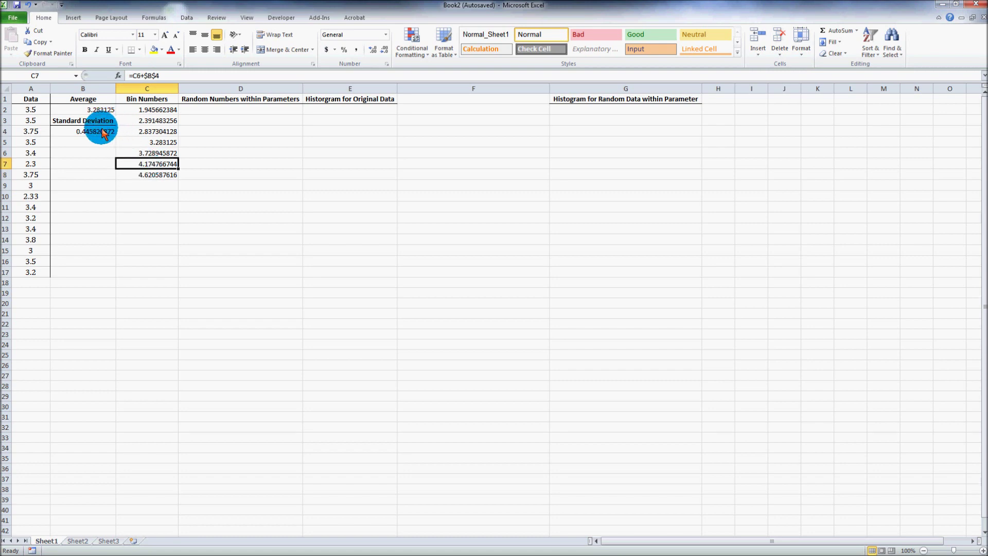
left_click(146, 175)
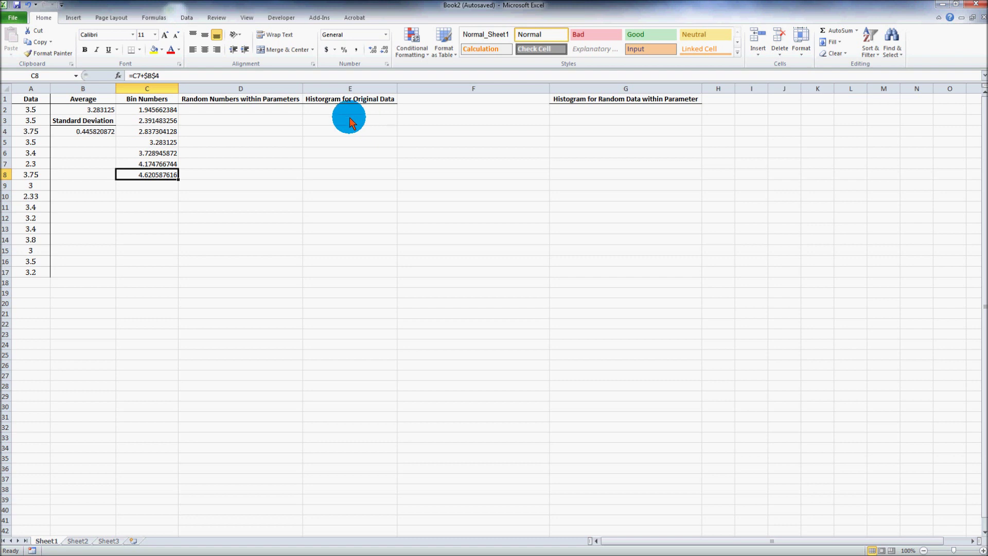
left_click(235, 110)
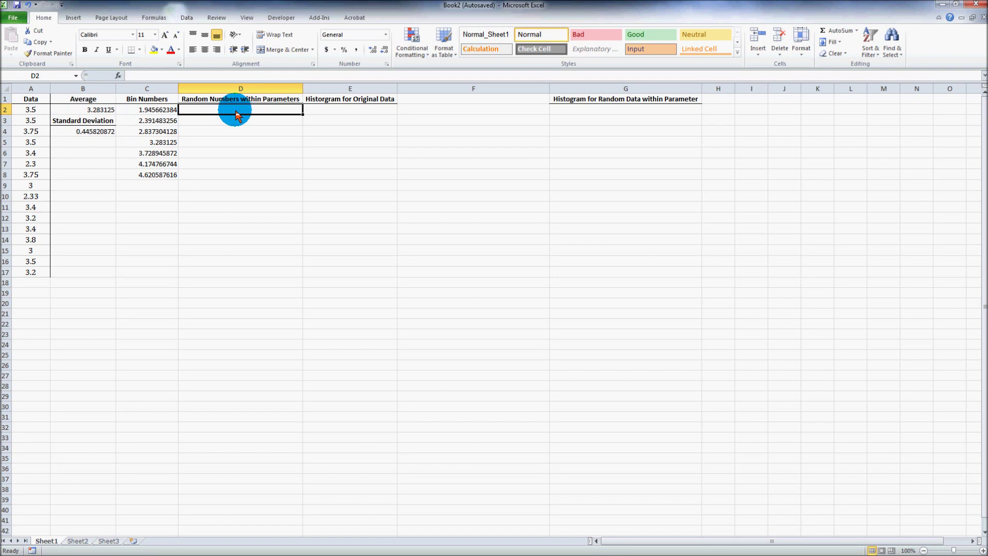
Tick Analysis ToolPak in the Excel Add-ins list under File > Options > Add-Ins
left_click(13, 17)
left_click(35, 226)
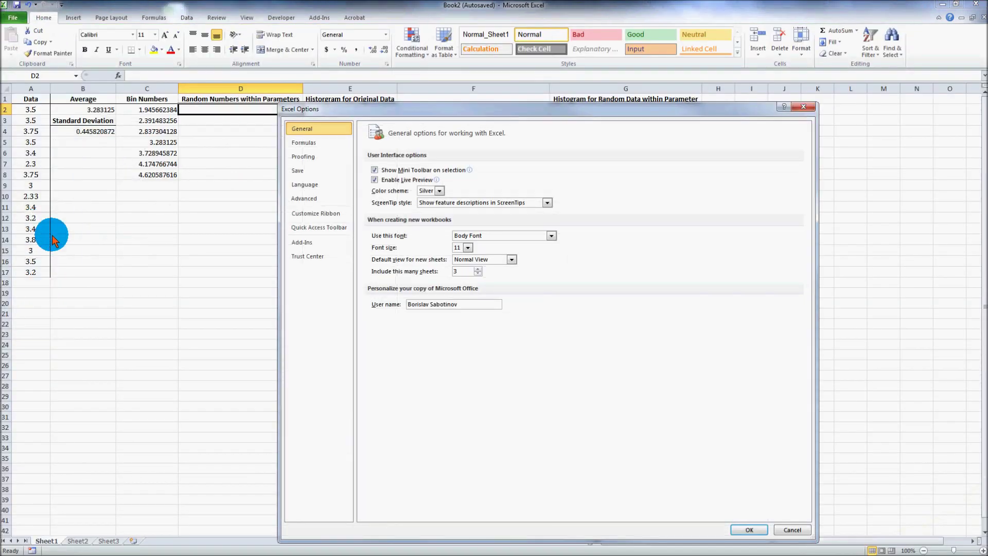
left_click(316, 243)
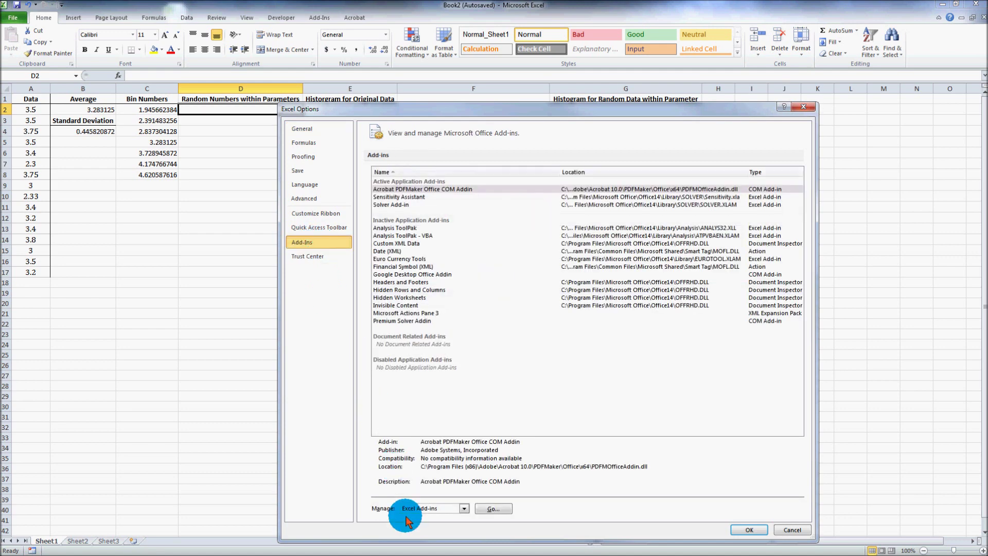
left_click(485, 510)
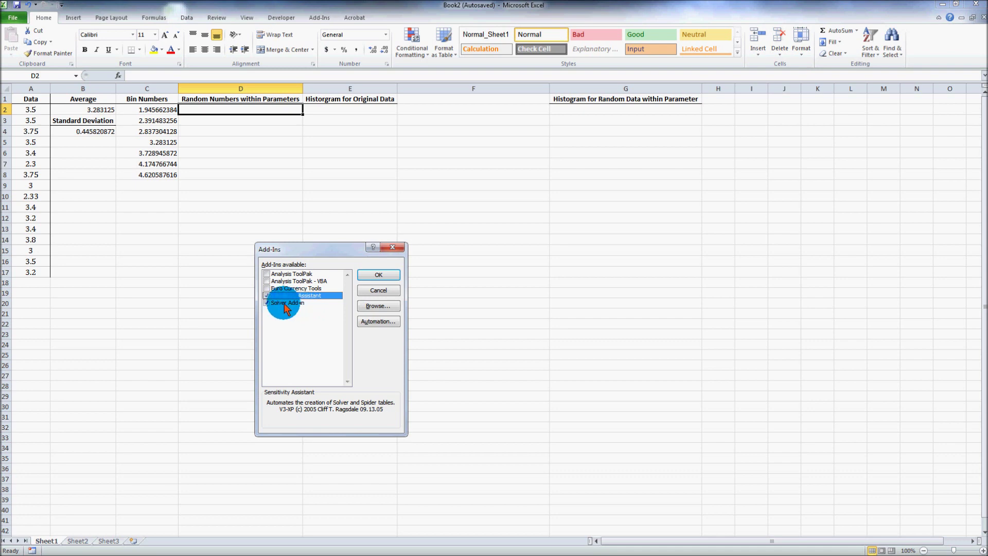
left_click(266, 274)
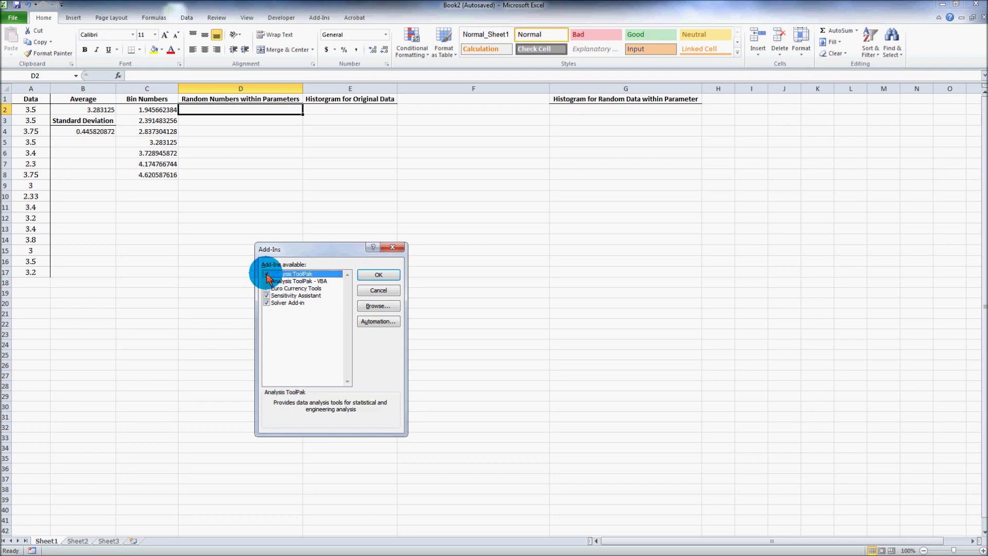
Confirm the Analysis ToolPak add-in and open Data Analysis from the Data tab
left_click(381, 274)
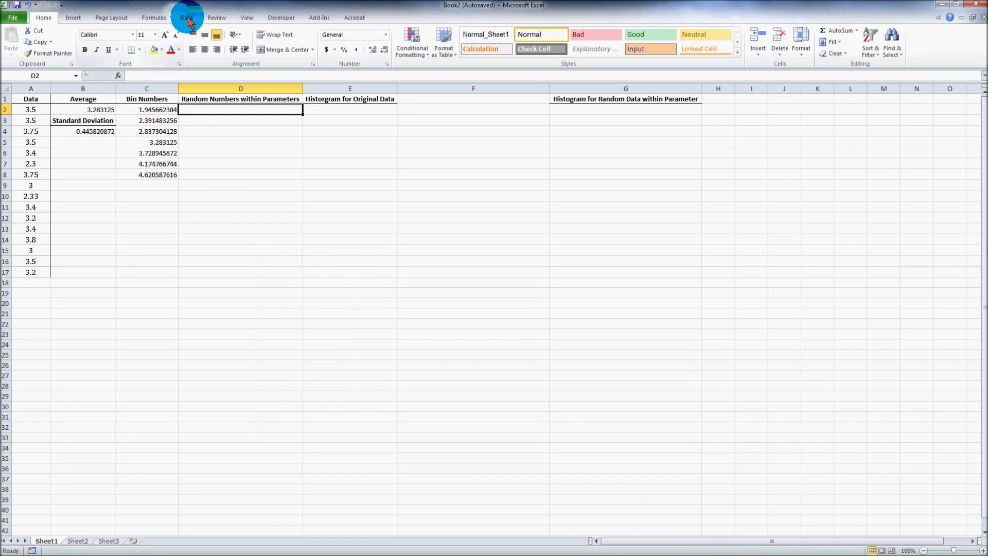
left_click(189, 20)
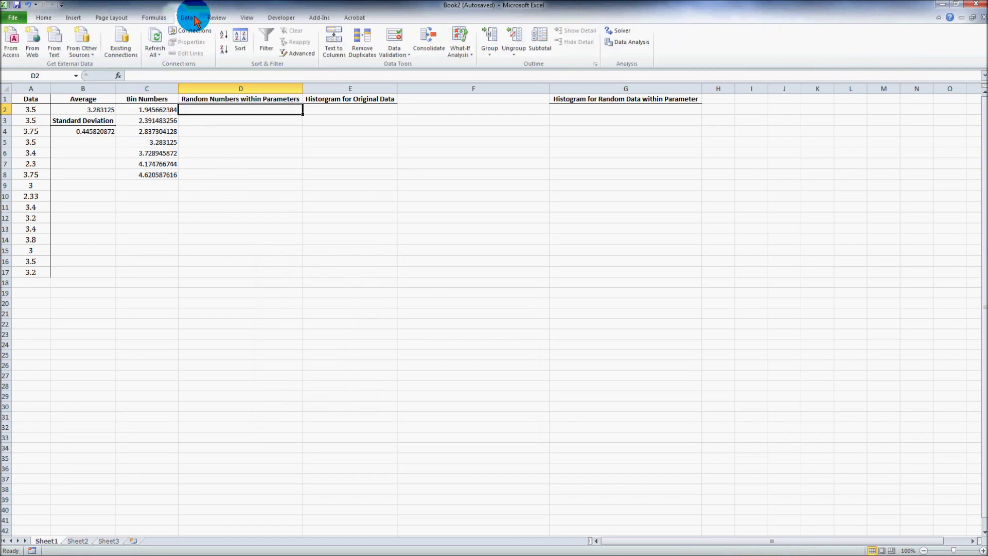
left_click(616, 47)
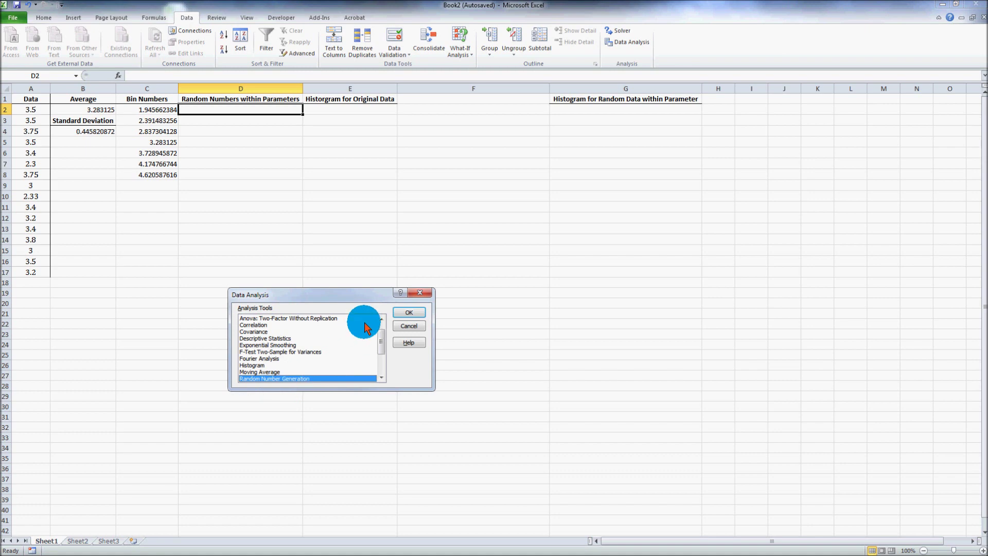
Generate 2000 Normal random numbers, mean 3.2831 and SD 0.445820872, output at D2
left_click(408, 313)
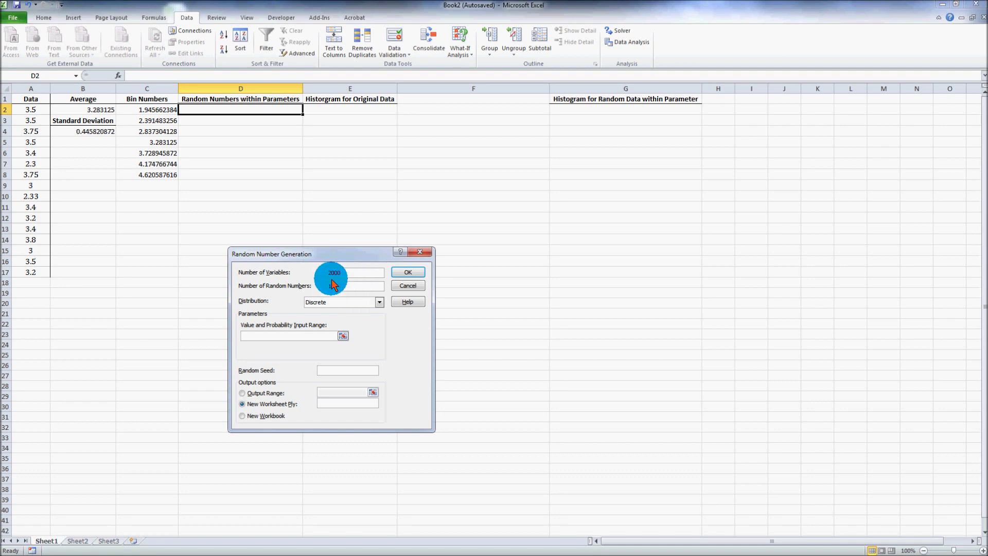
left_click(325, 302)
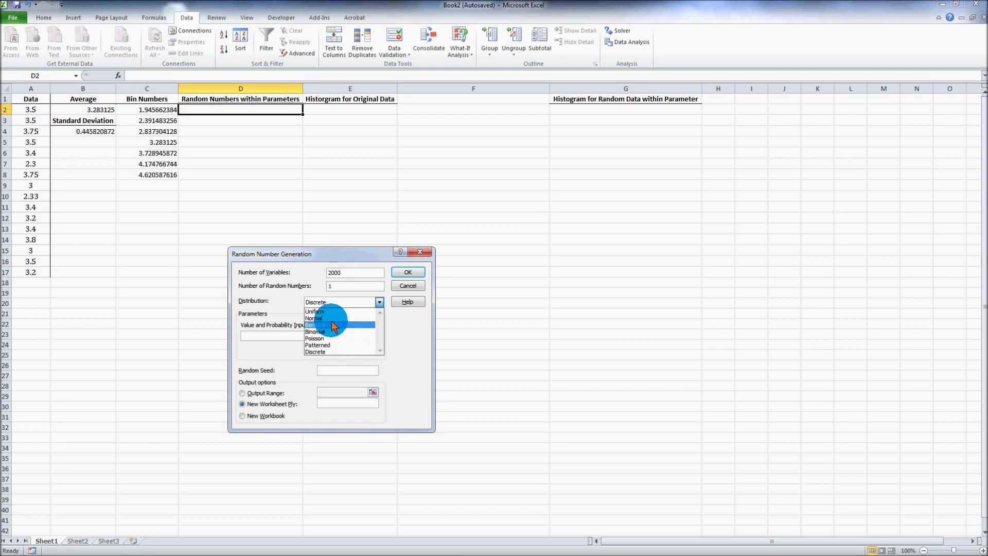
left_click(332, 319)
double_click(322, 328)
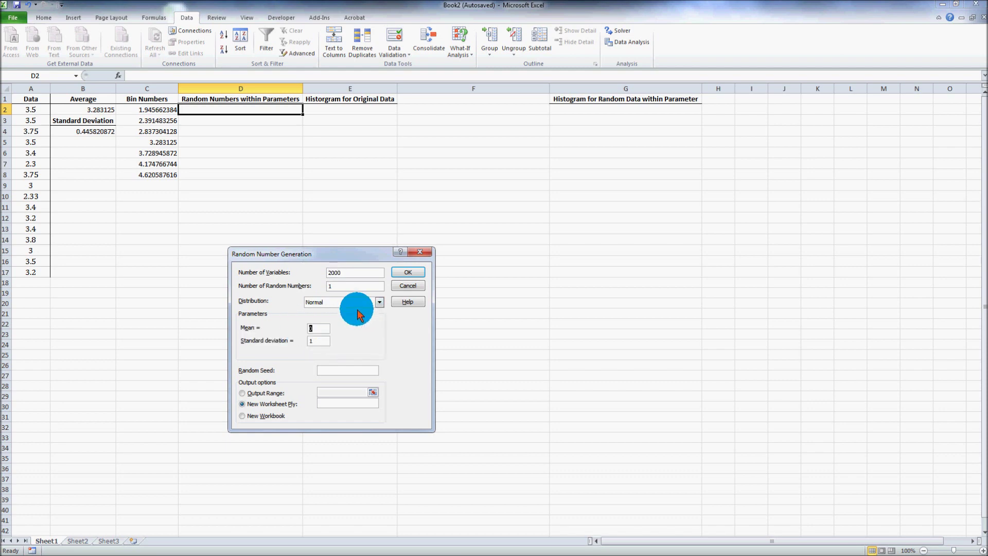
type("3.28")
type("3125")
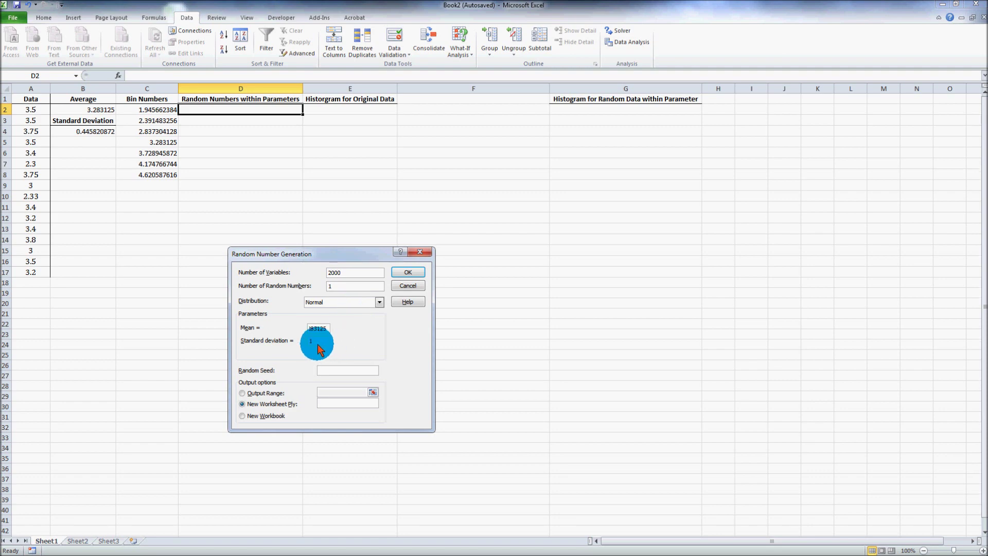
key("Tab")
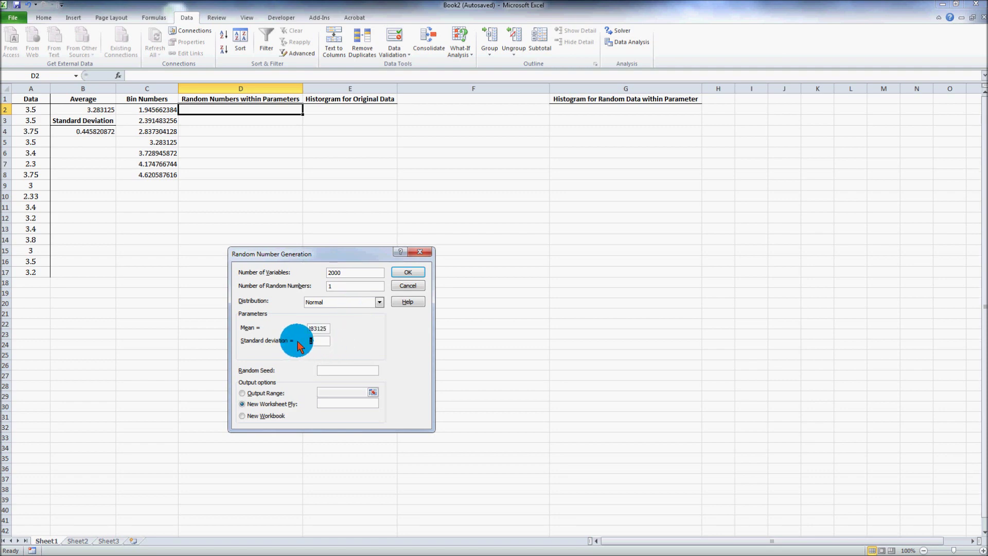
type("0.445820")
type("872")
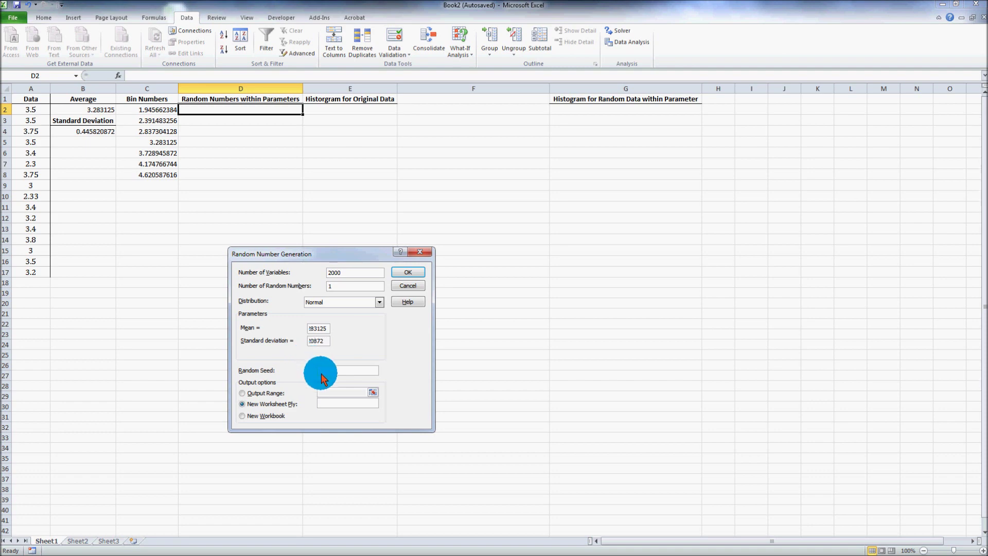
left_click(252, 394)
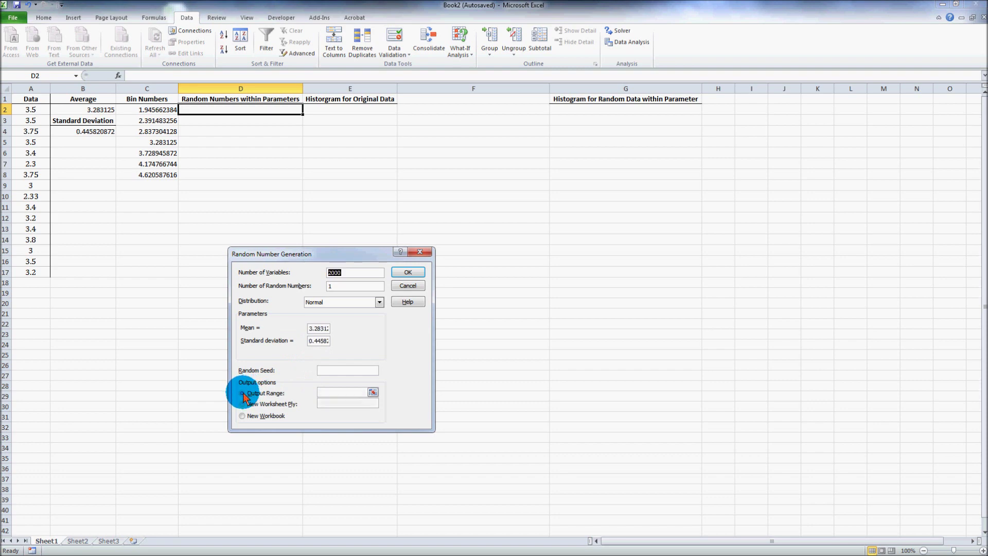
left_click(332, 392)
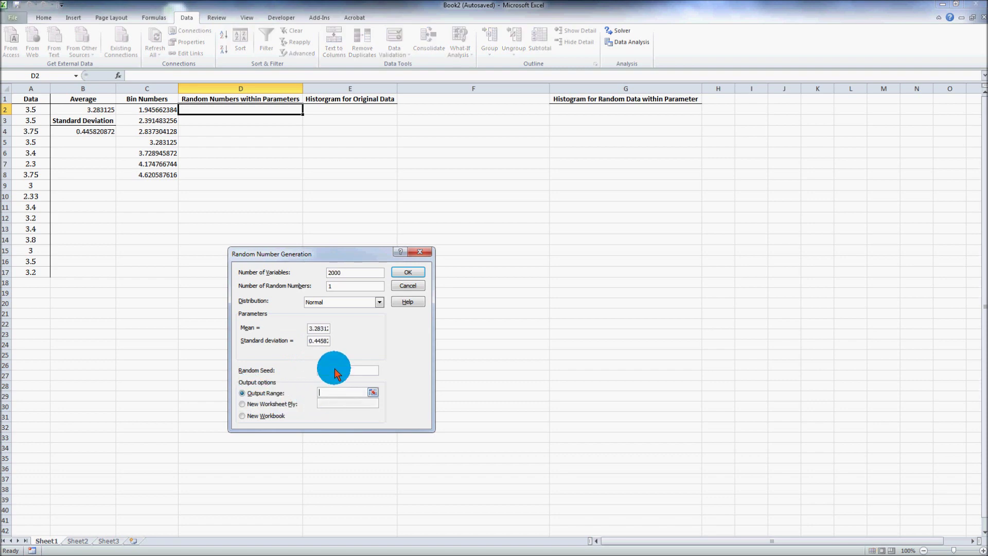
type("D2")
left_click(416, 273)
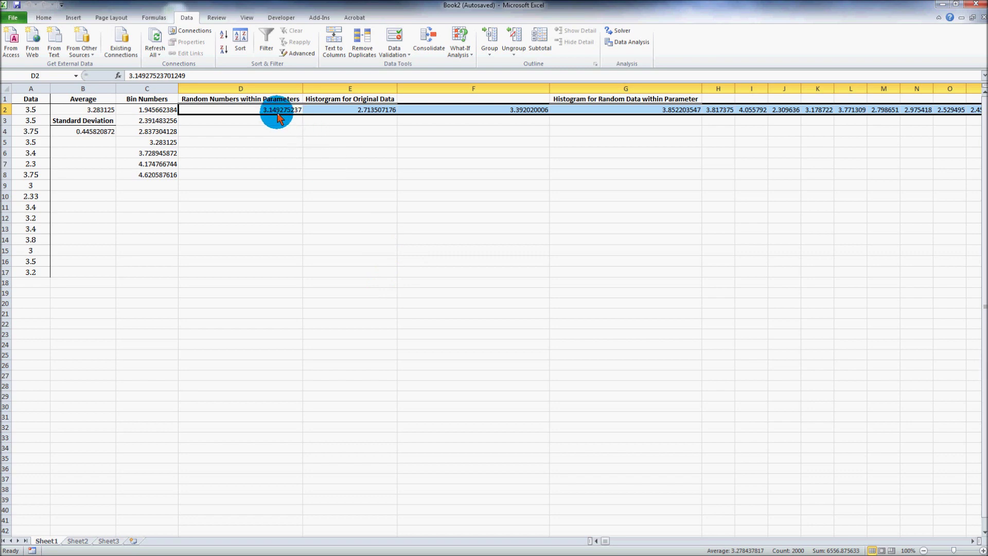
Copy the random-number row and paste it transposed down column D from D3
key("ctrl+c")
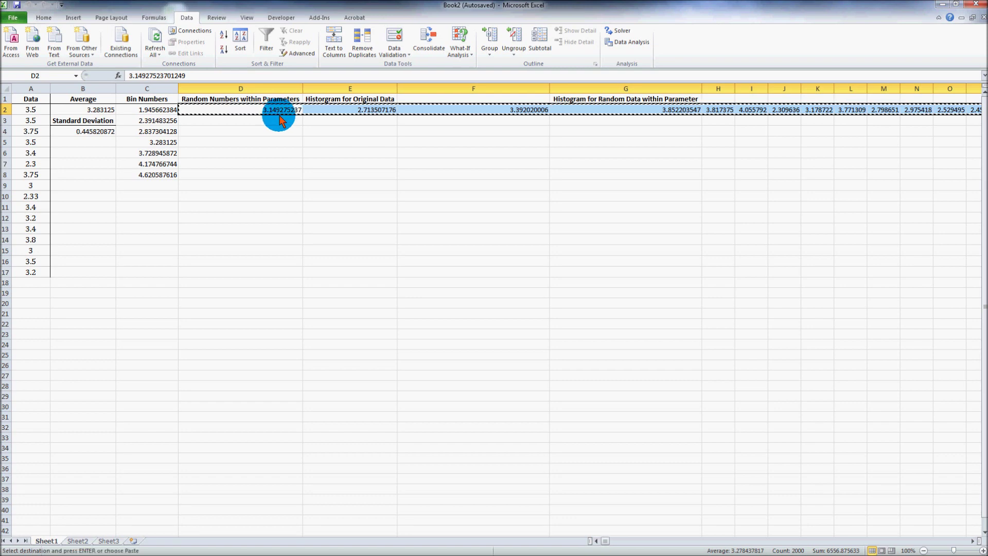
left_click(282, 122)
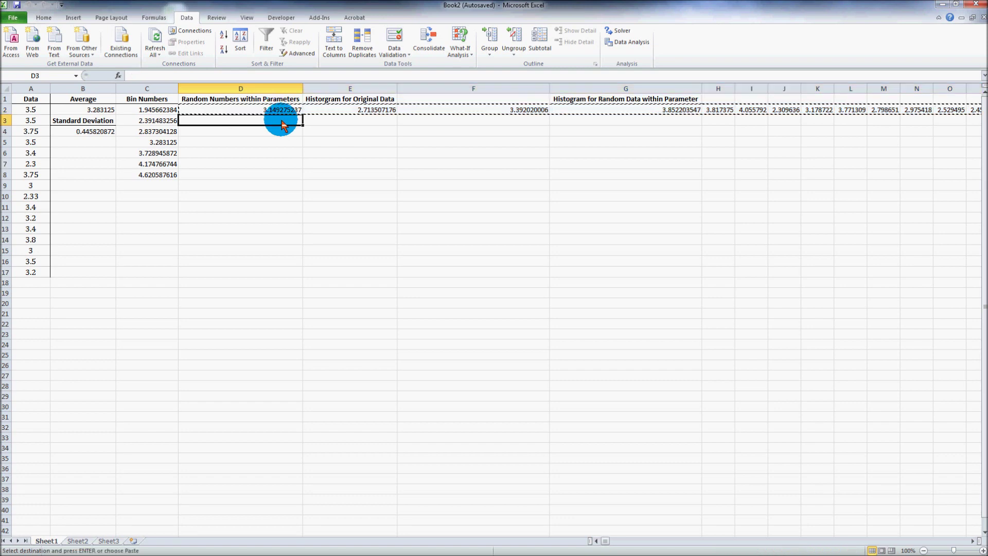
key("ctrl+v")
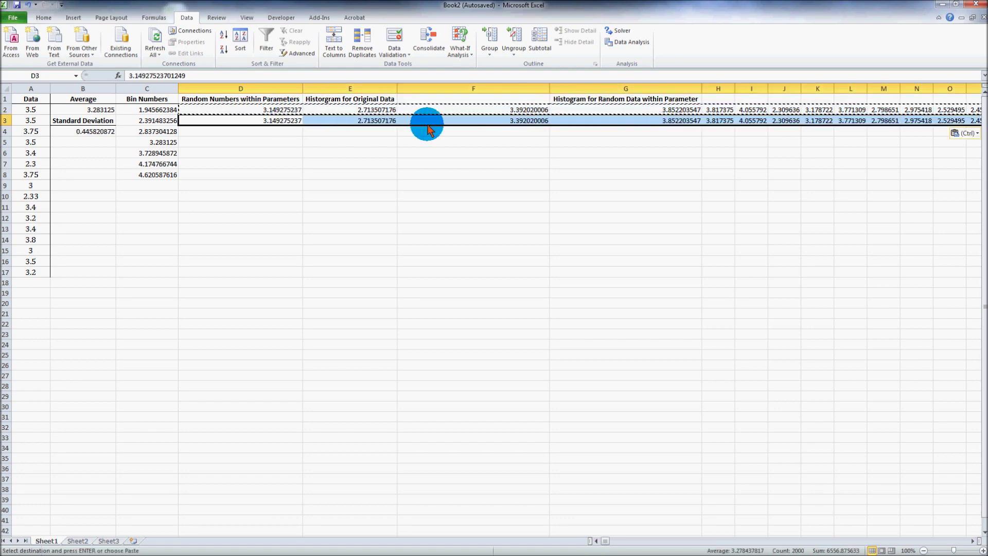
left_click(969, 135)
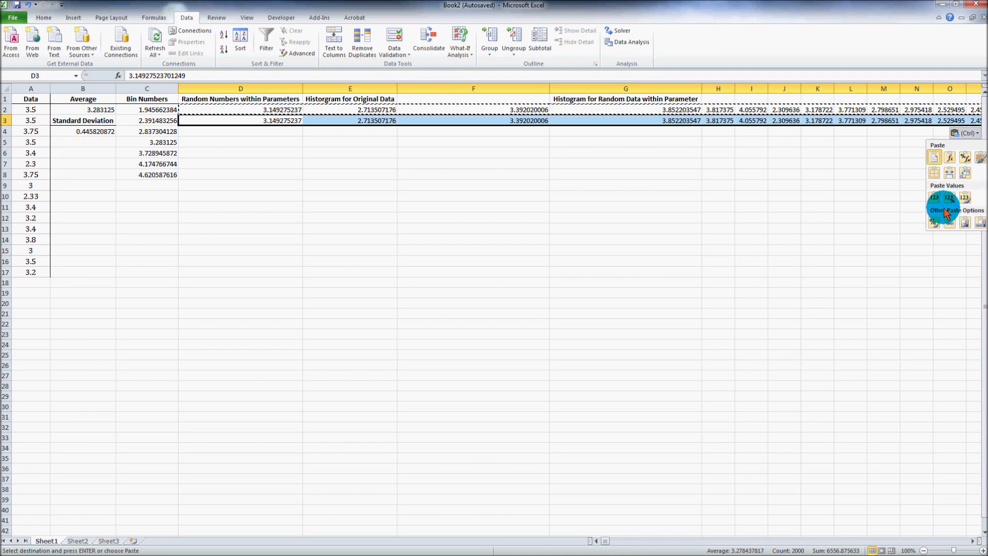
left_click(965, 175)
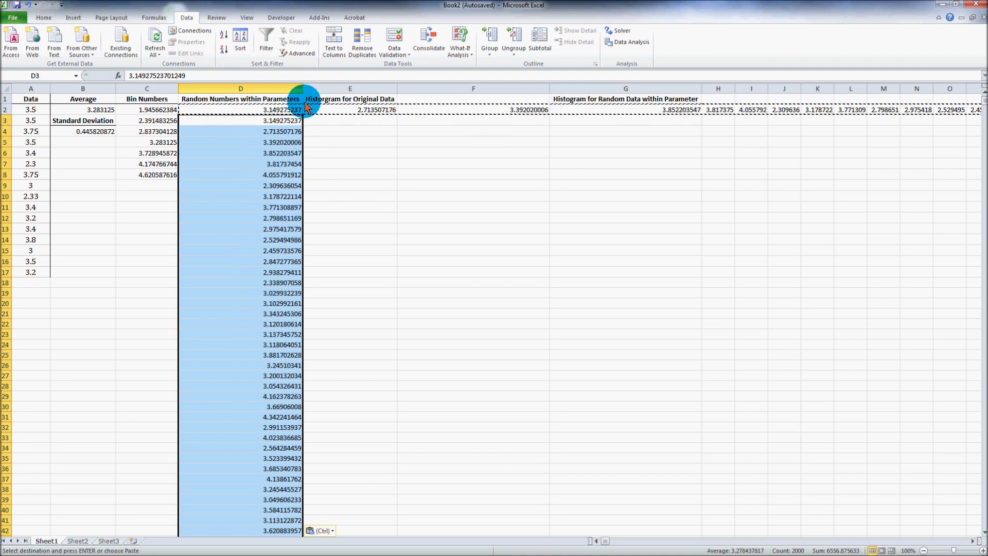
Delete the leftover random values in row 2, from D2 to the row's end
left_click(286, 110)
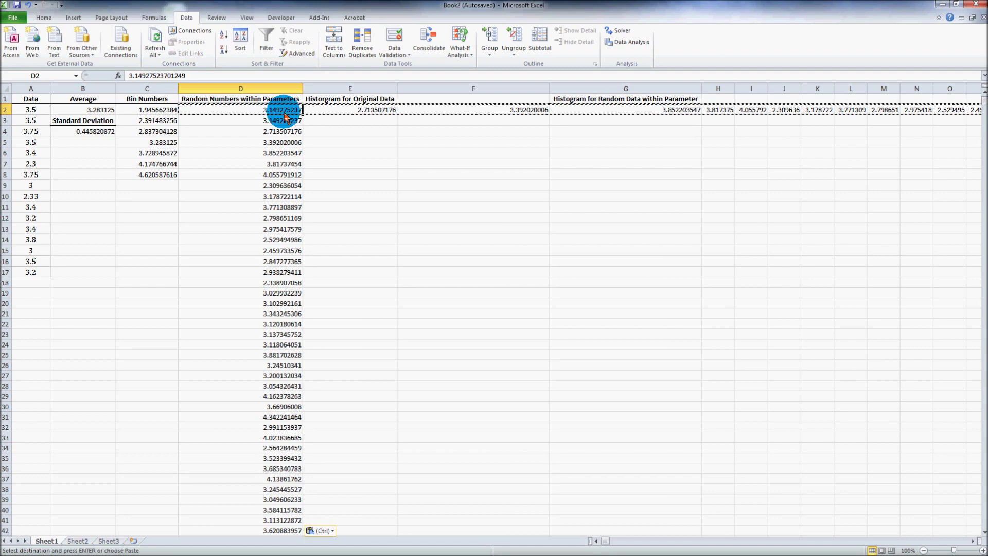
key("shift+Up")
key("ctrl+shift+Left")
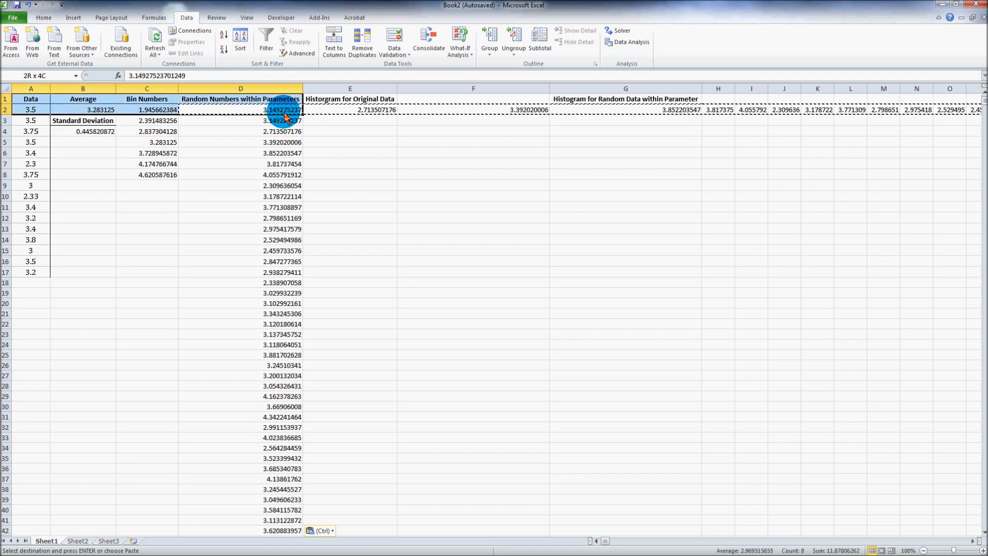
key("ctrl+shift+Down")
key("ctrl+shift+Up")
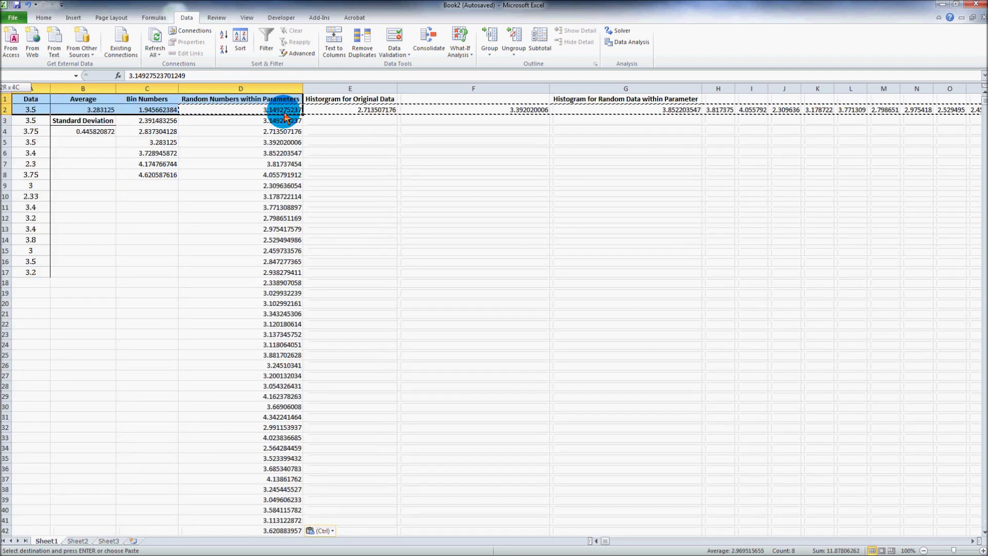
key("ctrl+shift+Right")
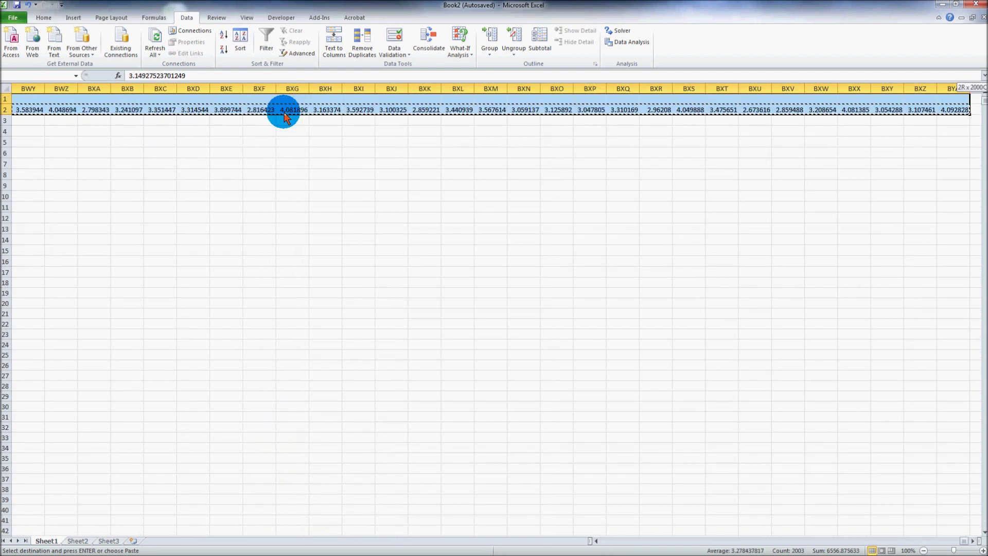
key("ctrl+shift+Left")
key("ctrl+shift+Down")
key("ctrl+shift+Up")
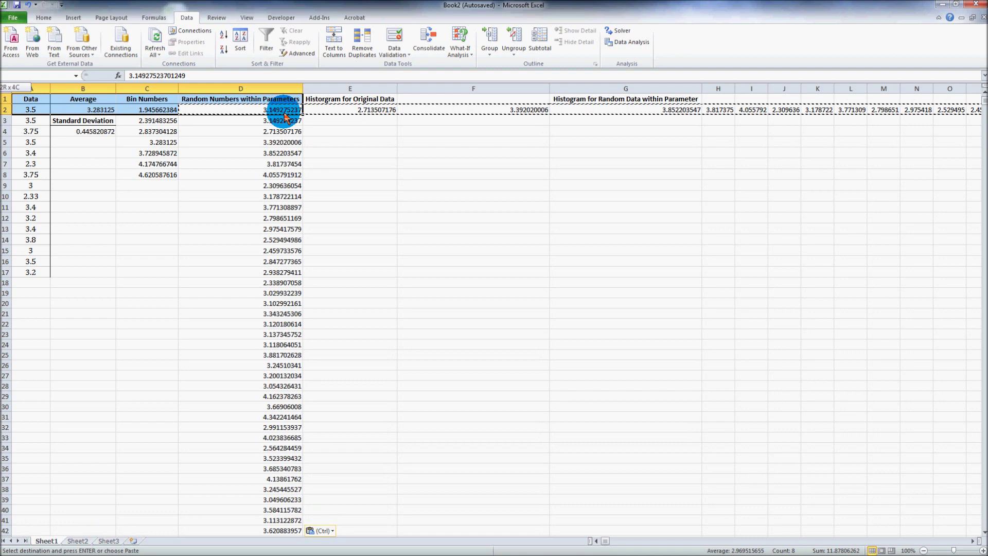
left_click(284, 112)
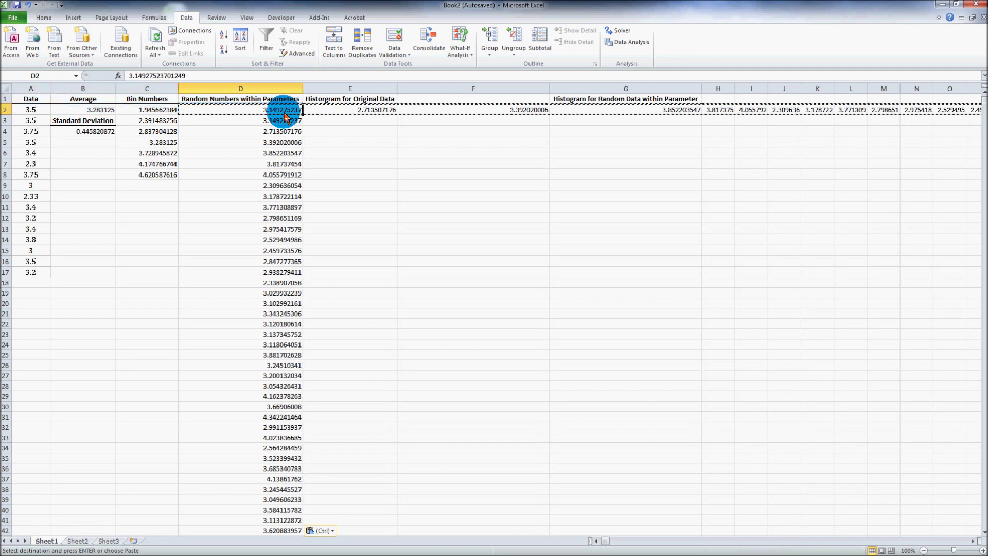
key("ctrl+shift+Right")
key("Delete")
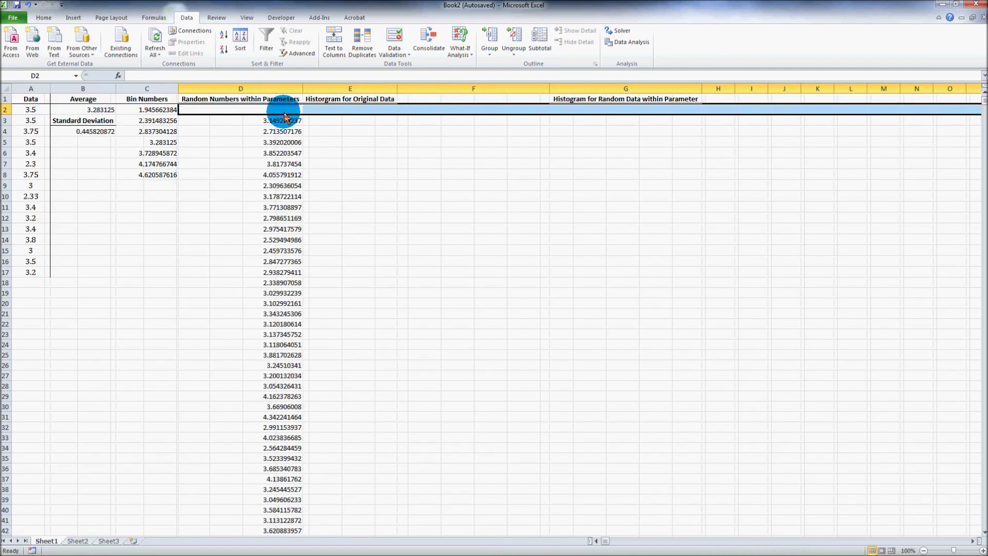
Move the random-number column from D3 up so it fills D2:D2001
left_click(285, 122)
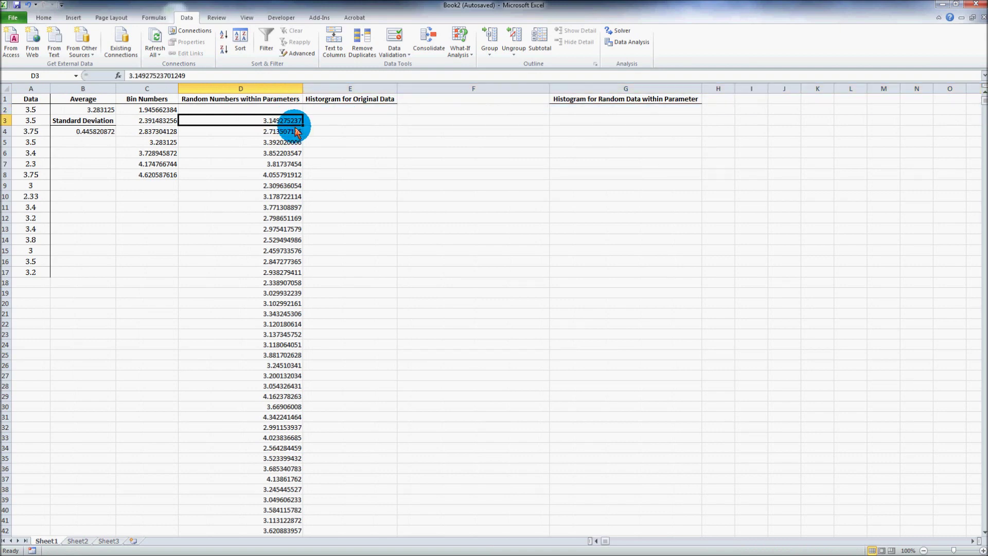
key("ctrl+shift+Down")
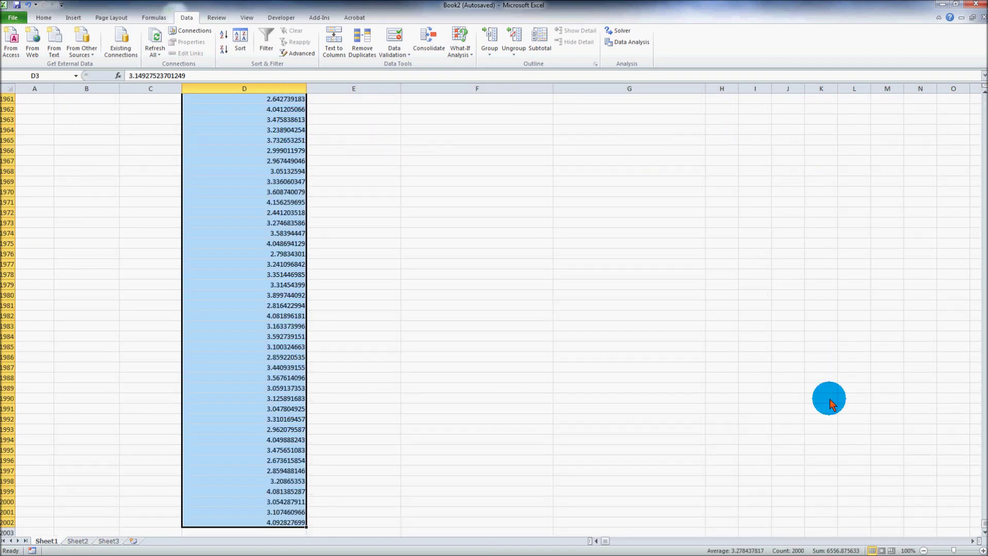
left_click_drag(984, 523, 983, 100)
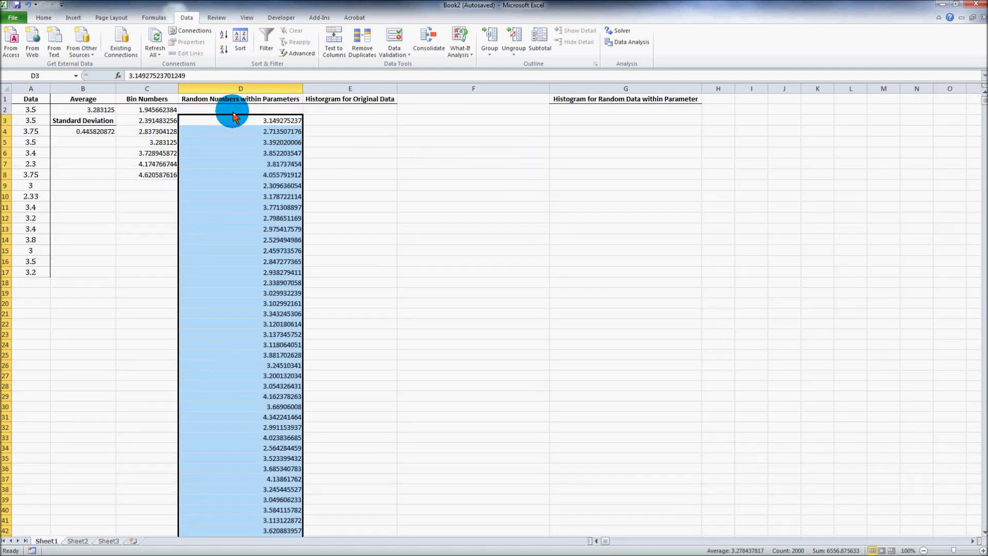
left_click_drag(234, 115, 240, 113)
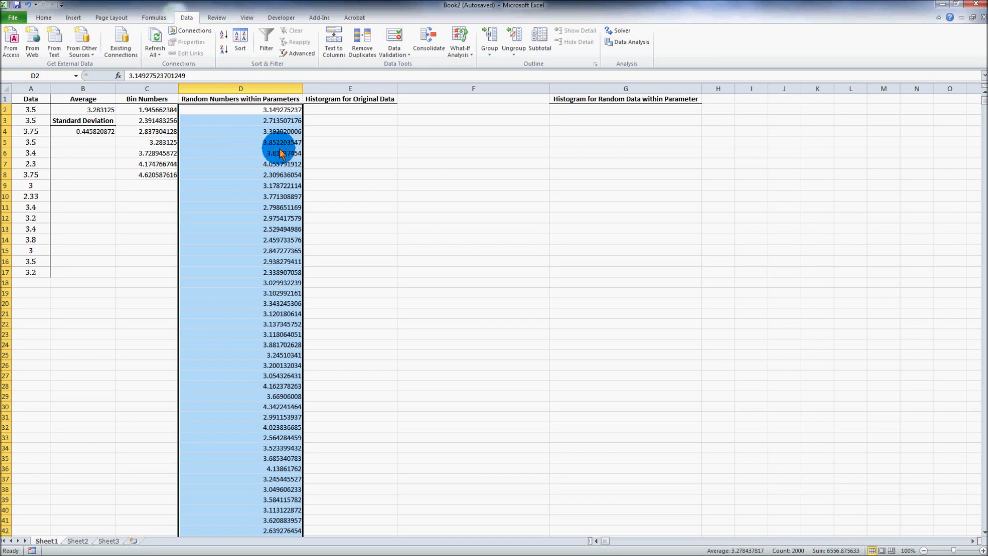
left_click(338, 116)
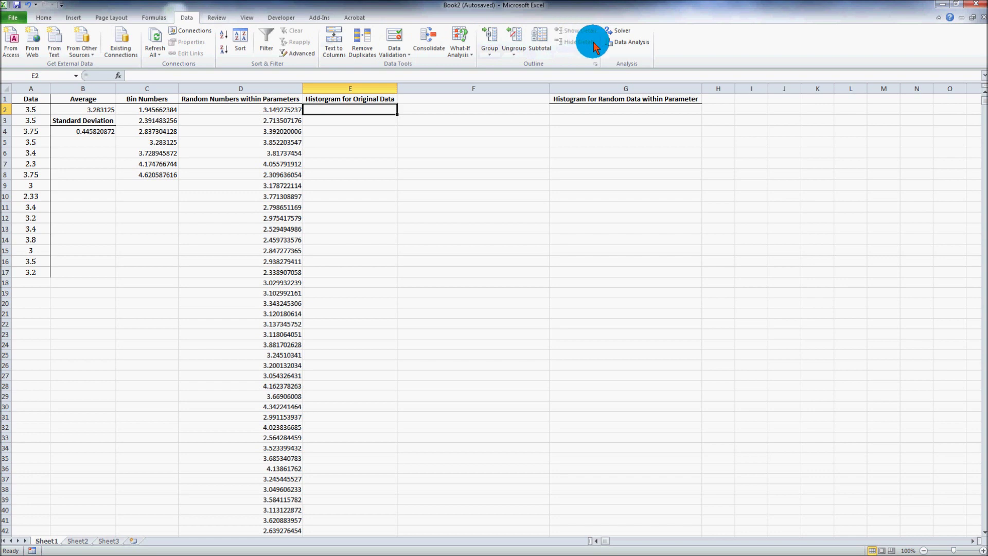
Run Histogram with input A2:A17, bins from C2 and output range E2
left_click(622, 42)
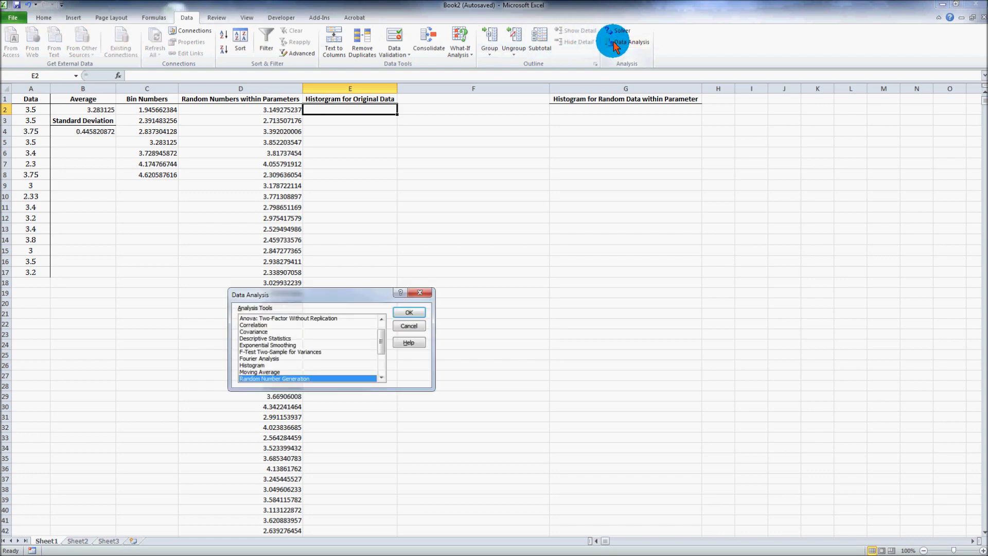
left_click(252, 366)
left_click(406, 312)
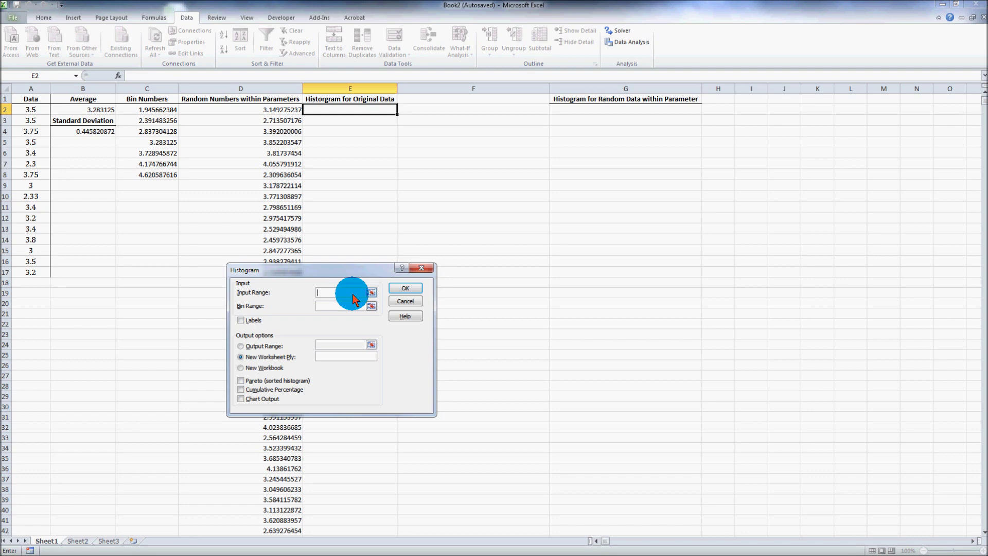
type("A2:A17")
left_click(348, 305)
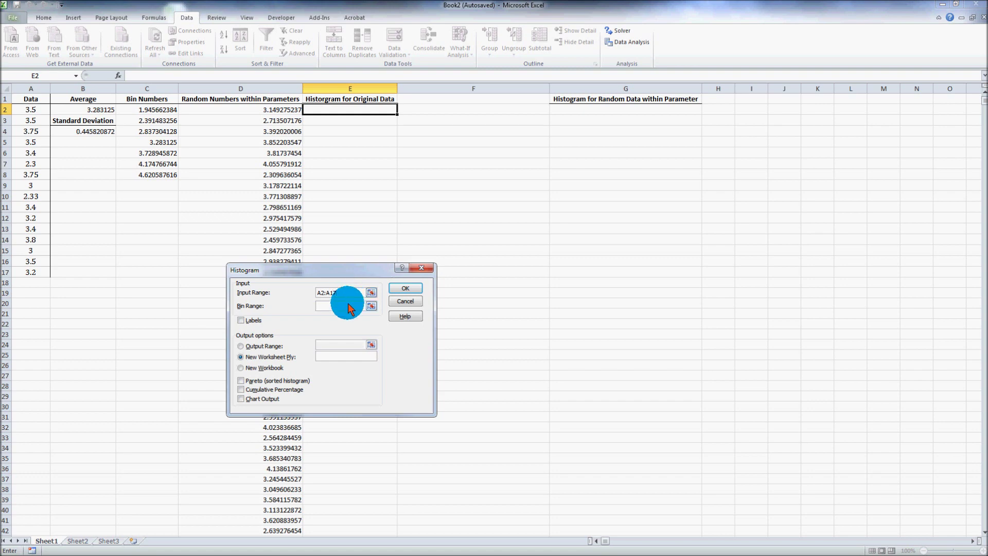
type("C2:C8")
left_click(255, 350)
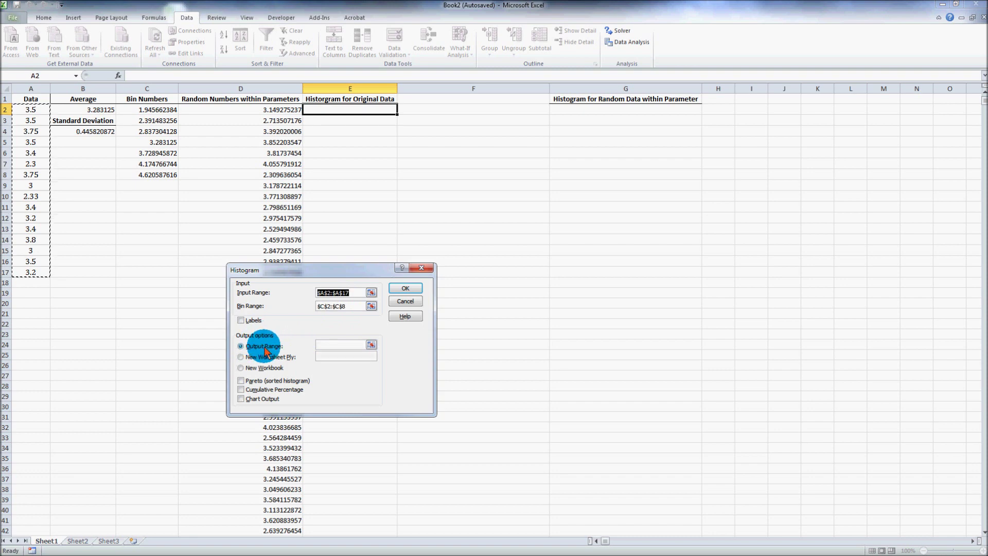
left_click(326, 346)
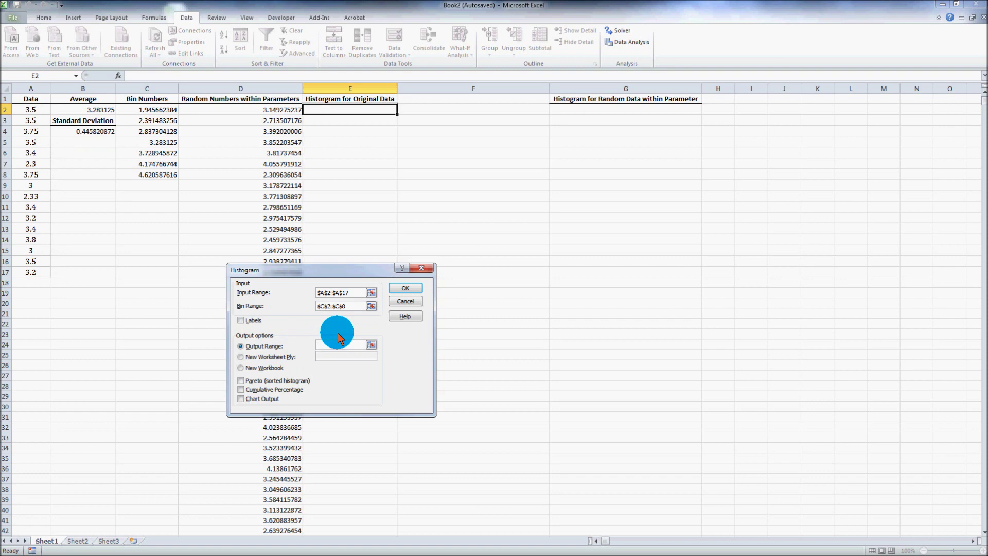
type("E2")
left_click(405, 289)
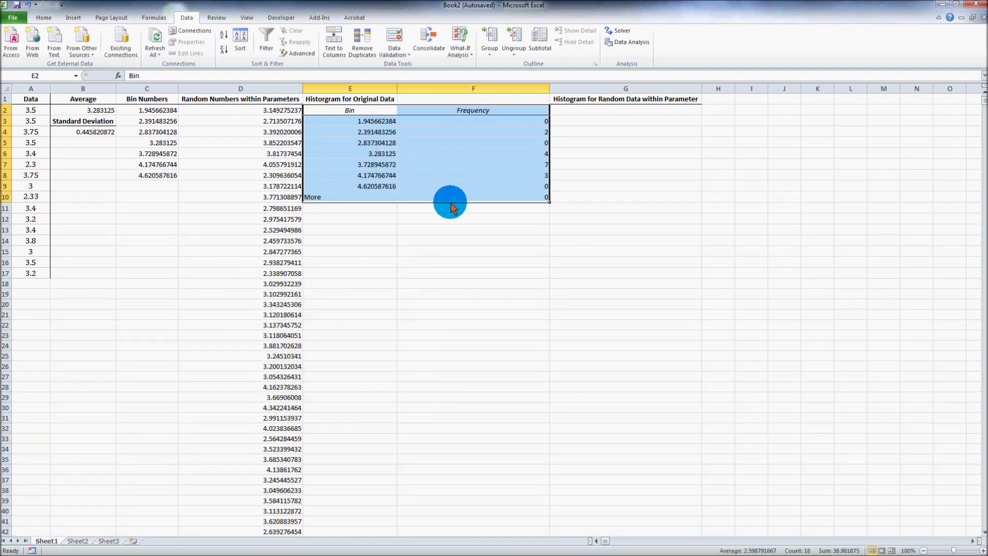
Check the new original-data frequency counts, which peak at 7
left_click(490, 145)
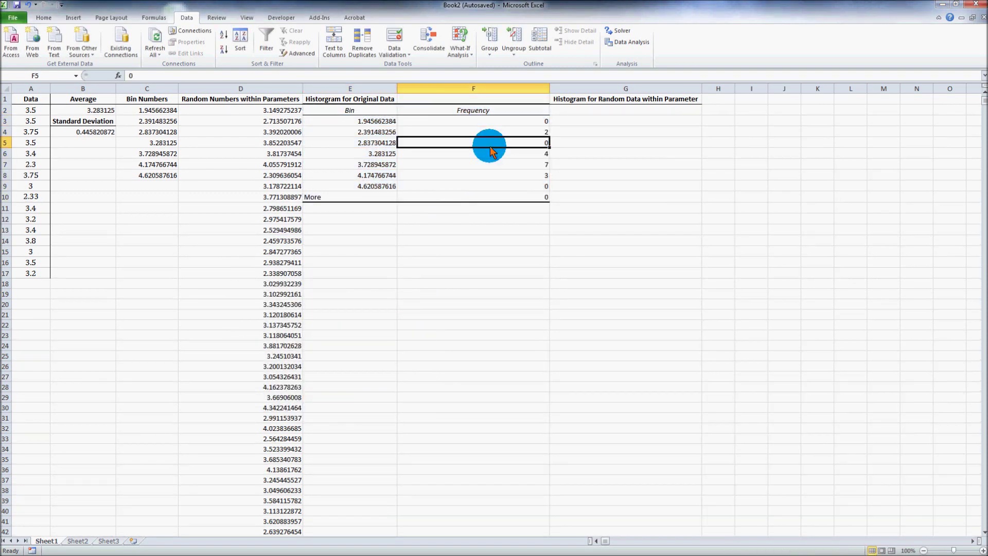
left_click(501, 185)
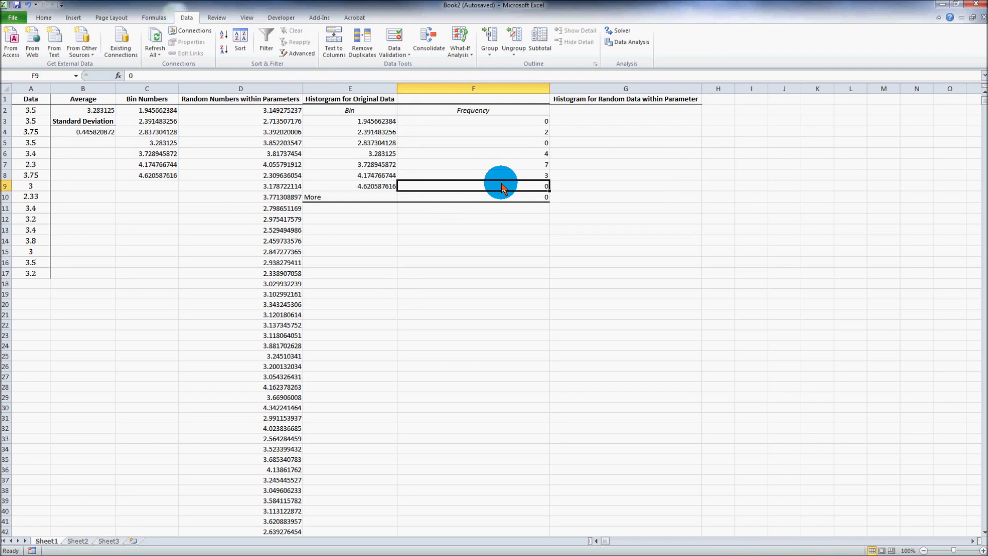
left_click(479, 132)
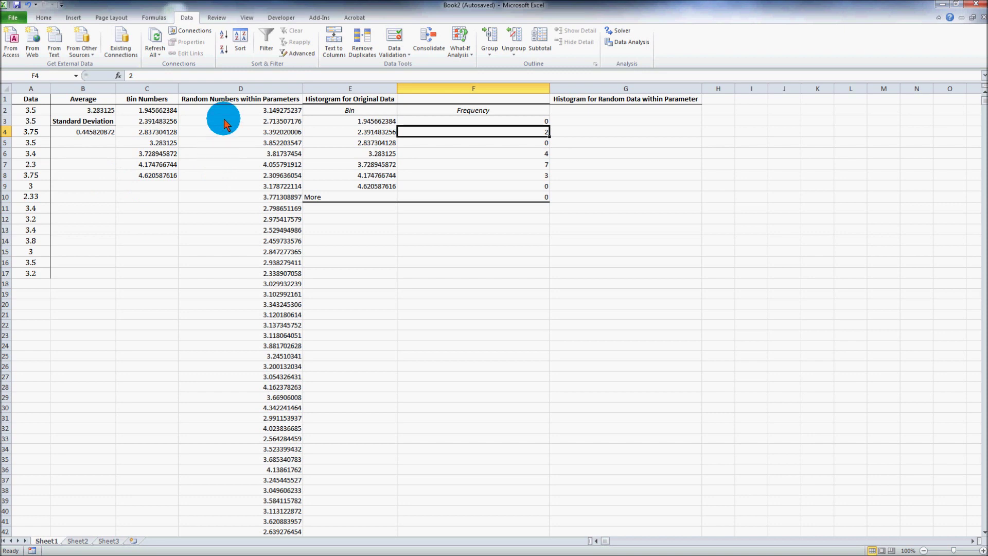
left_click_drag(33, 114, 29, 275)
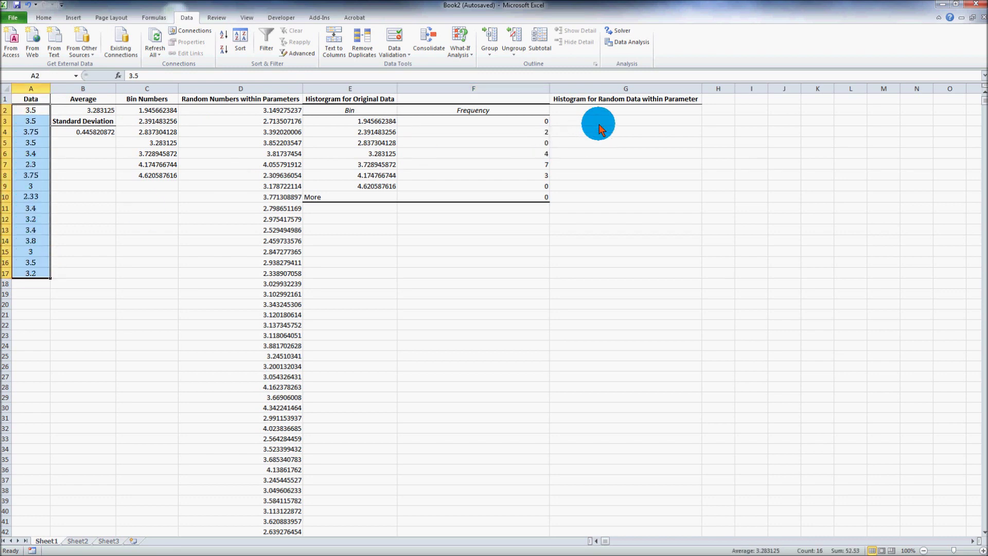
left_click(575, 120)
Rerun Histogram on random numbers D2:D2001 with the output range changed to G2
left_click(571, 109)
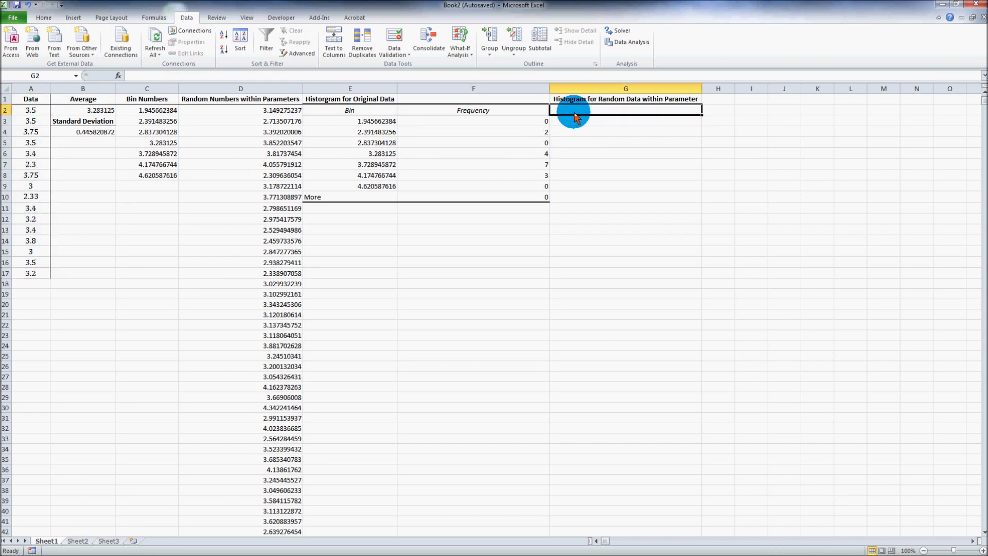
left_click(617, 43)
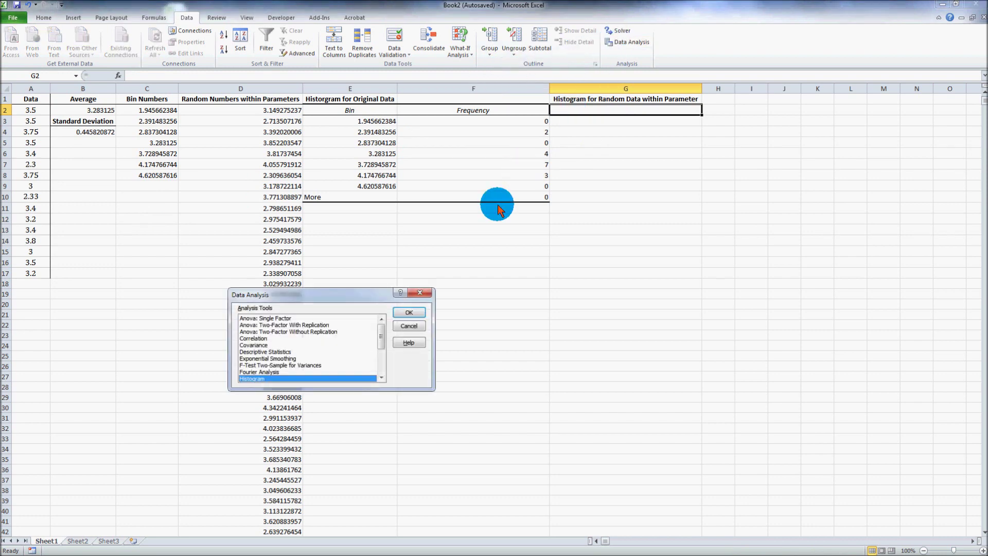
left_click(409, 312)
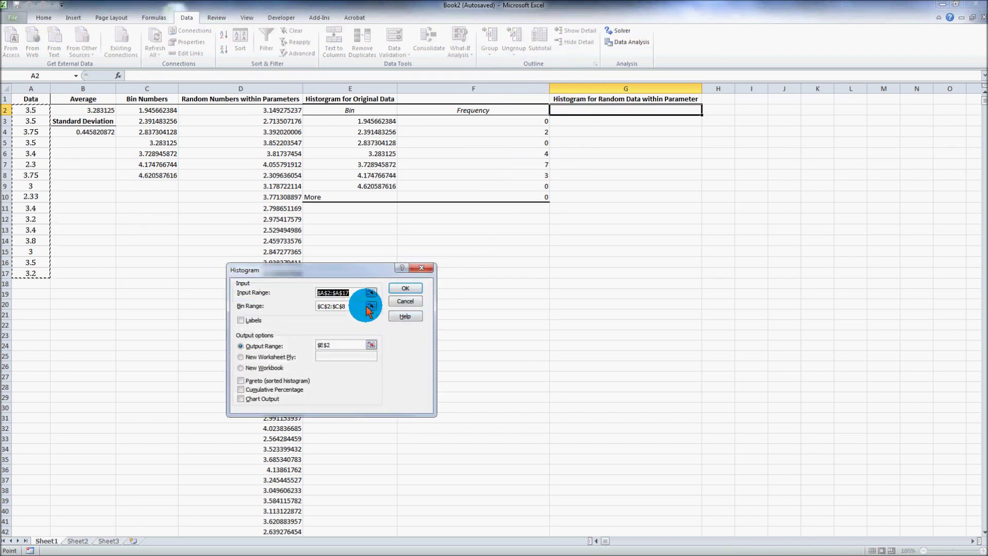
type("D")
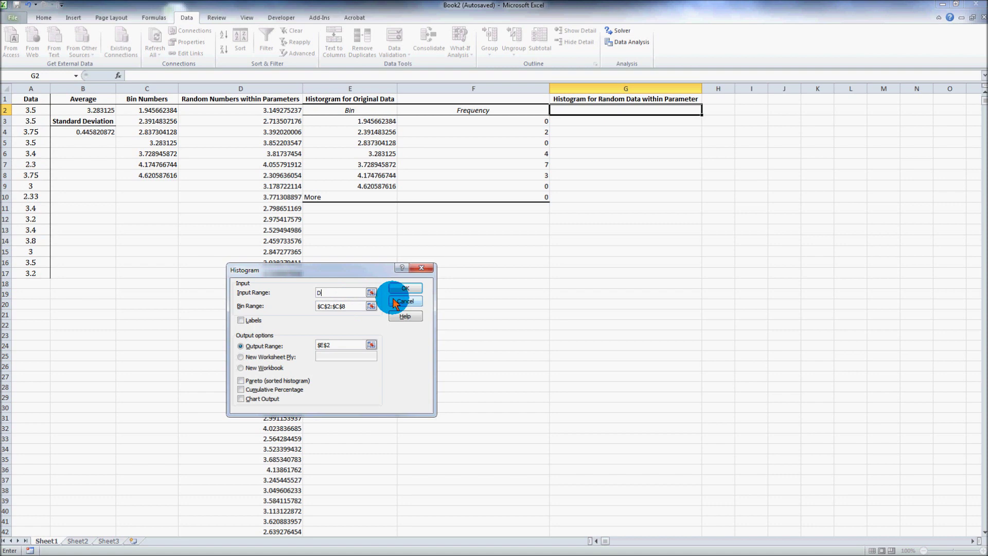
type("2:D200")
type("1")
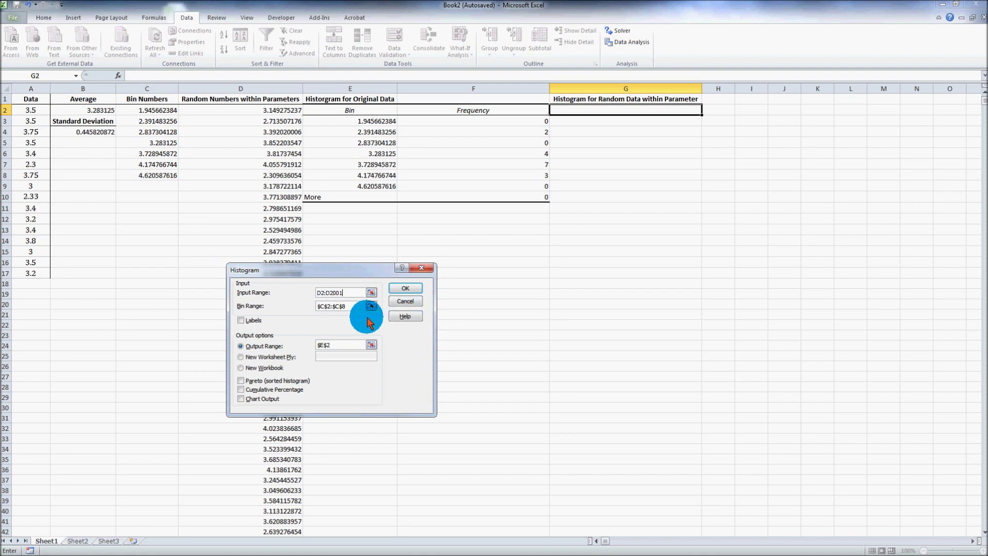
left_click_drag(326, 346, 319, 348)
left_click(319, 347)
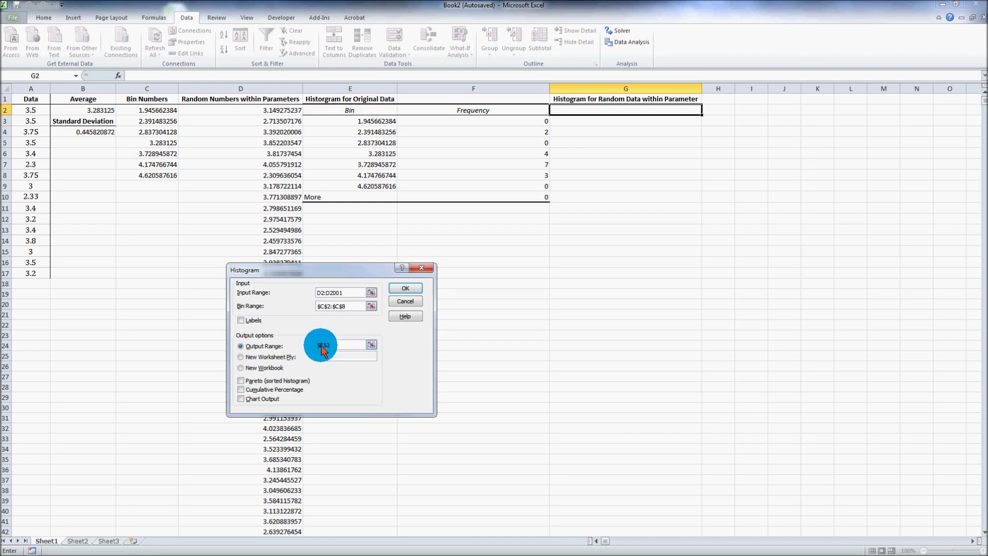
key("BackSpace")
type("G")
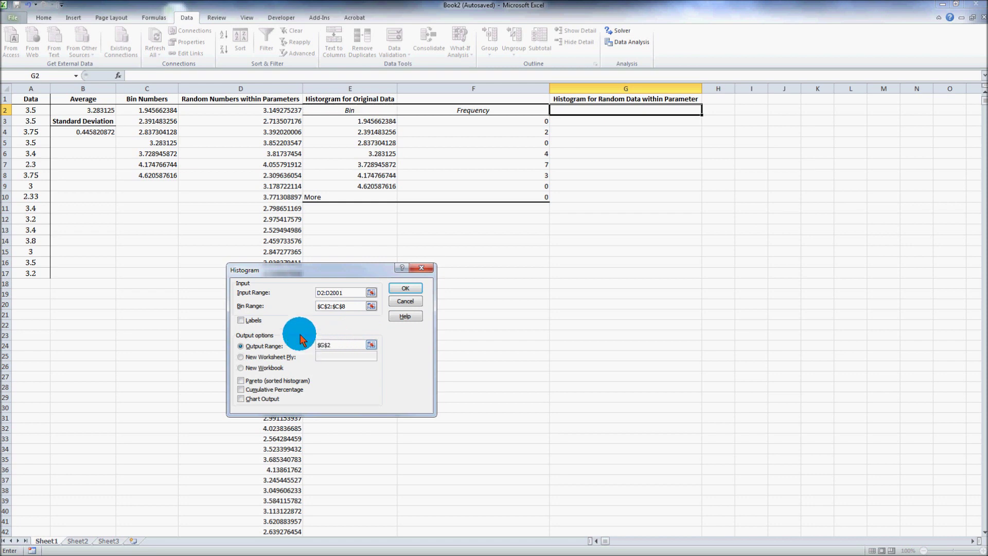
left_click(406, 288)
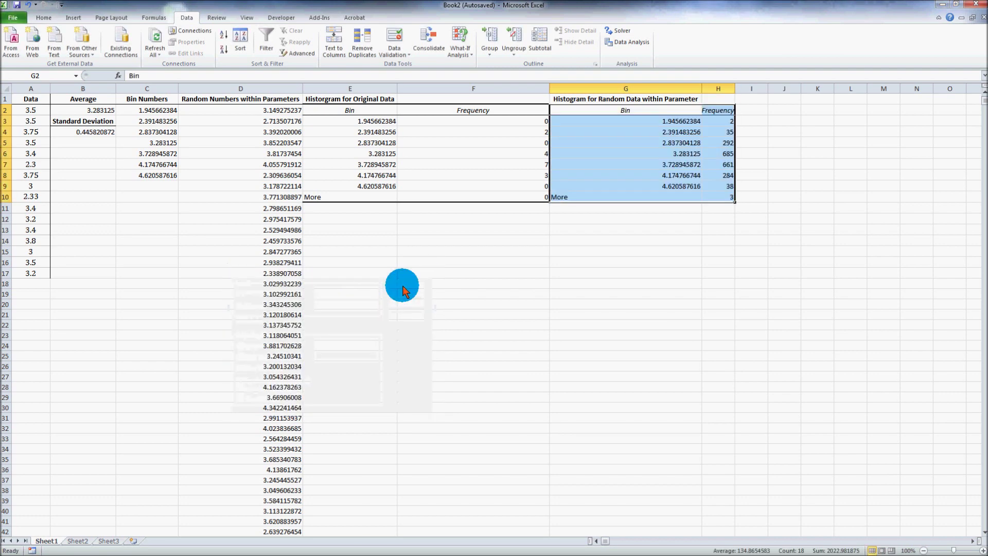
left_click(679, 199)
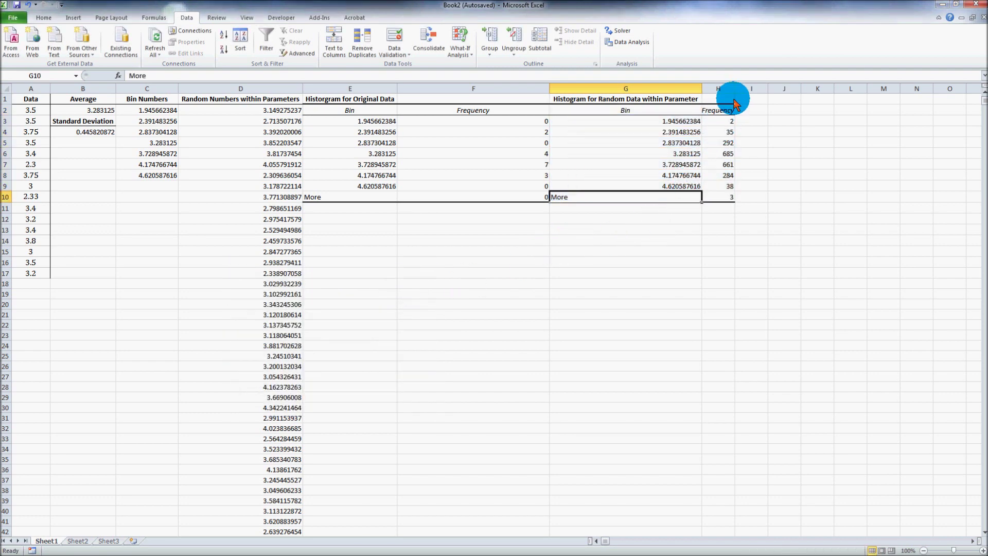
Widen column H to fit the frequencies, then select the GPA values and both tables' bins and frequencies
left_click_drag(735, 94, 709, 93)
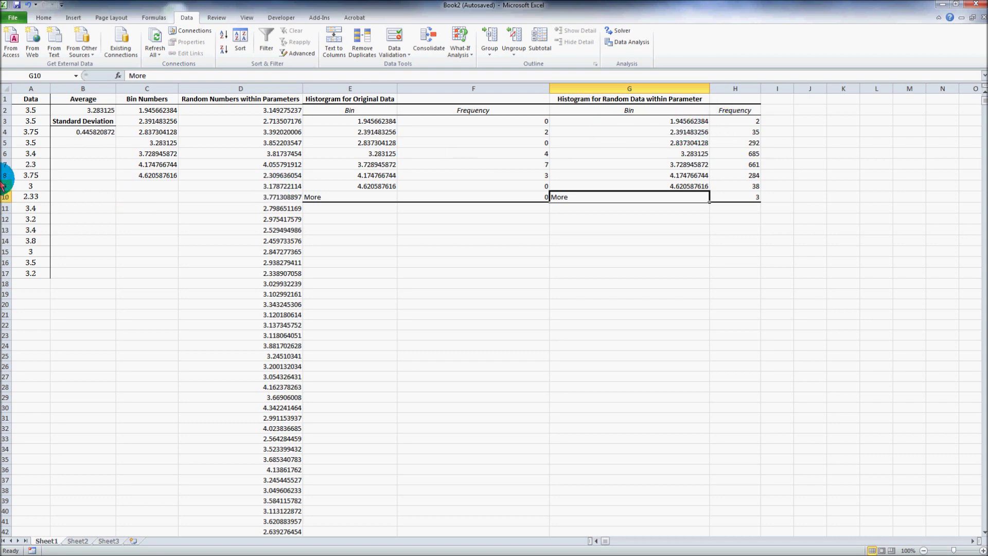
left_click_drag(31, 110, 31, 275)
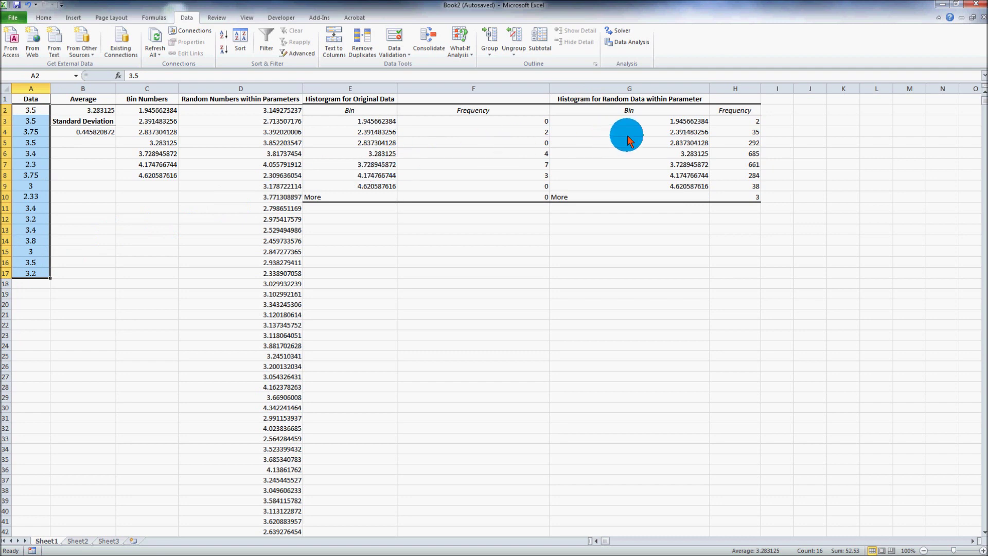
left_click_drag(692, 122, 738, 192)
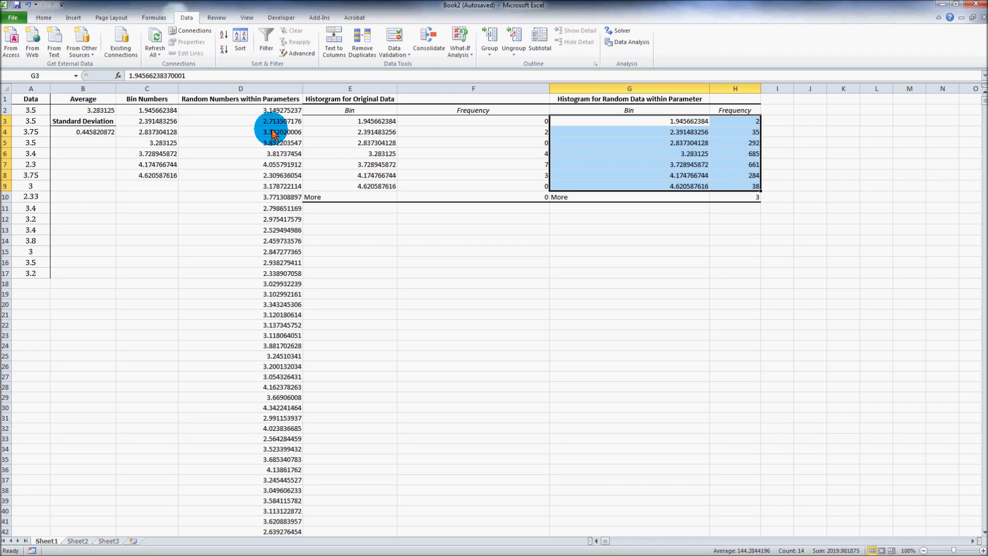
left_click_drag(31, 109, 23, 277)
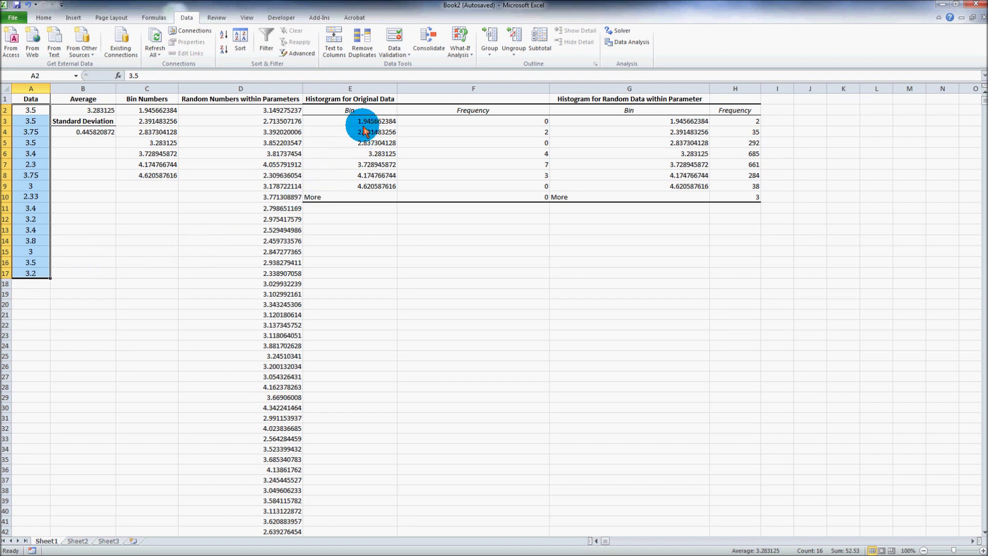
left_click_drag(363, 125, 473, 187)
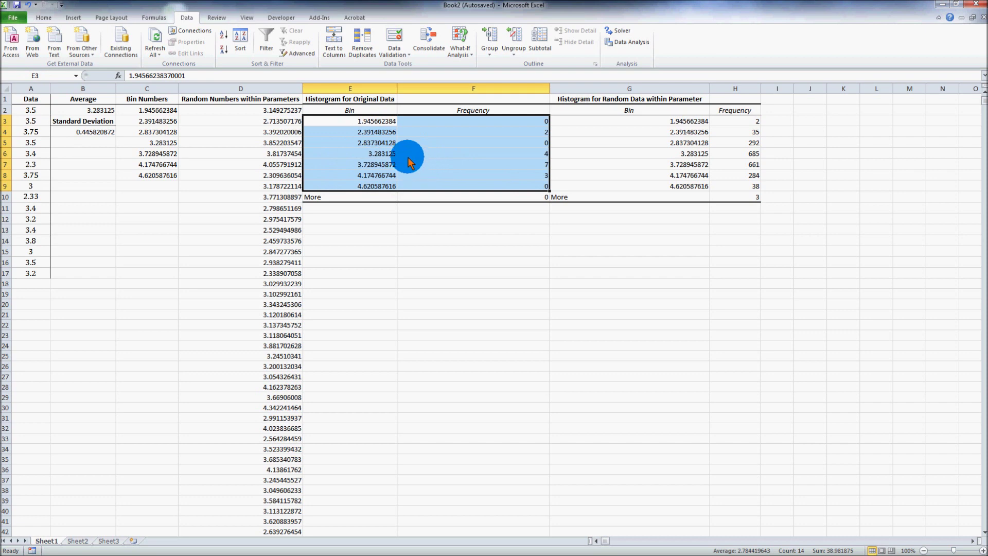
Insert a Scatter with Smooth Lines chart of the original data's bins and frequencies
left_click(72, 19)
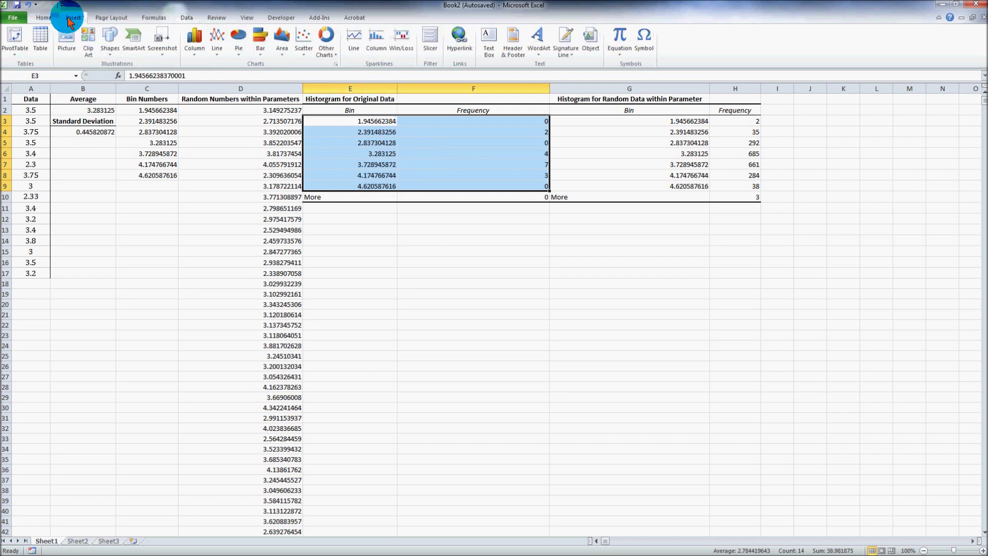
left_click(304, 45)
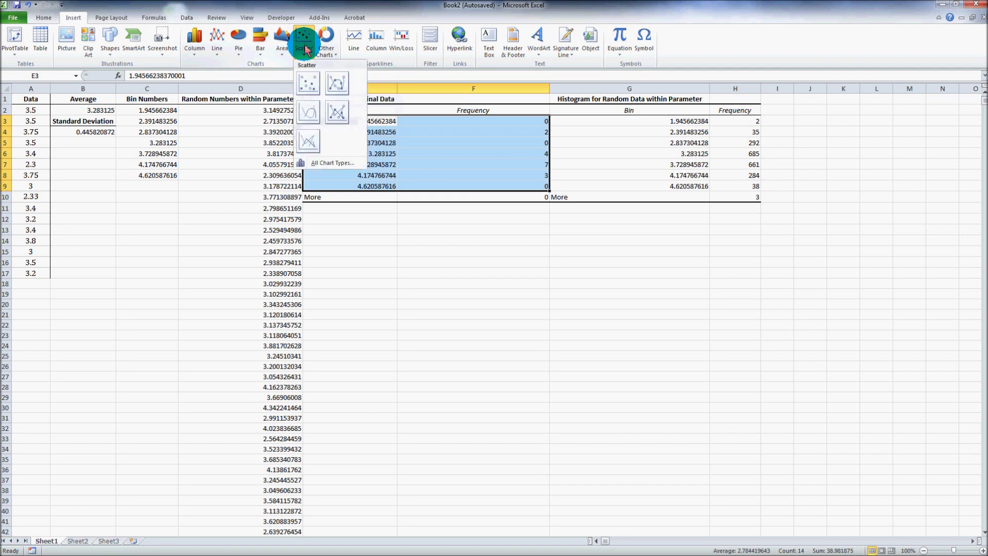
left_click(306, 109)
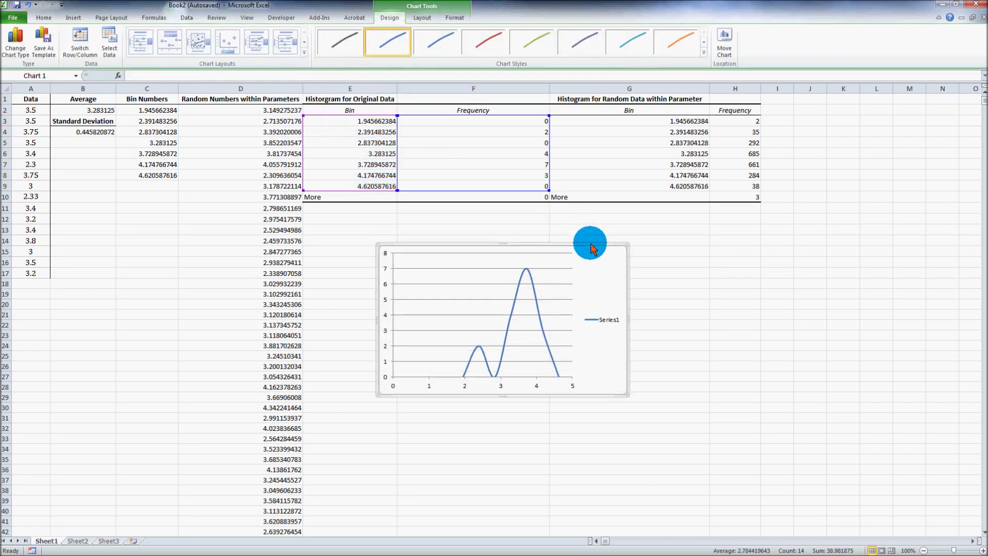
Move the original-data chart below the histogram tables and enlarge it
left_click_drag(591, 249, 621, 260)
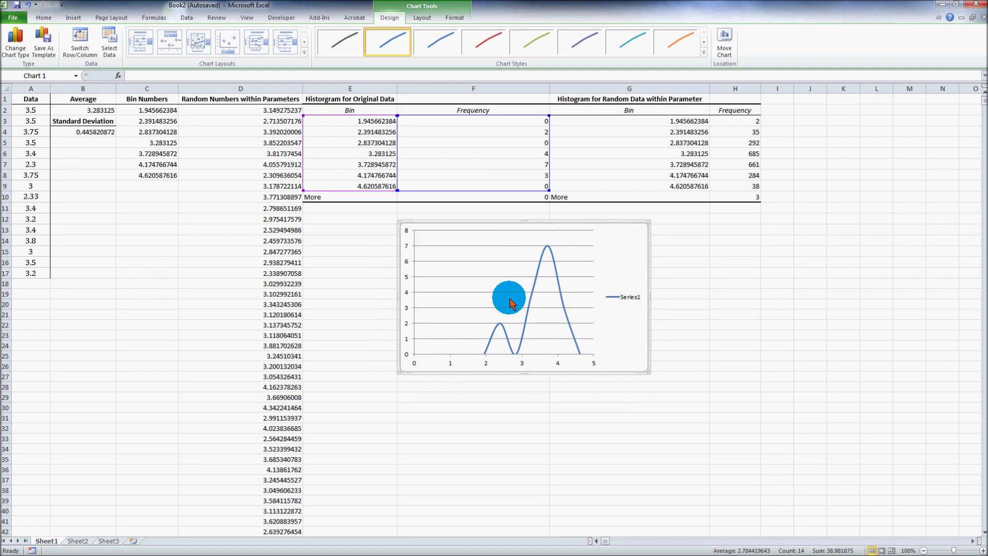
left_click(532, 285)
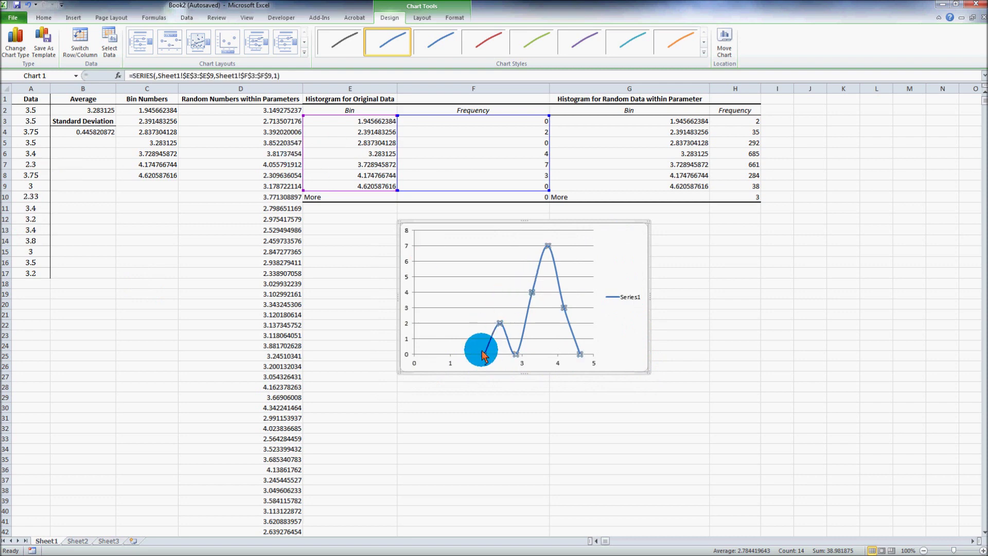
left_click(640, 342)
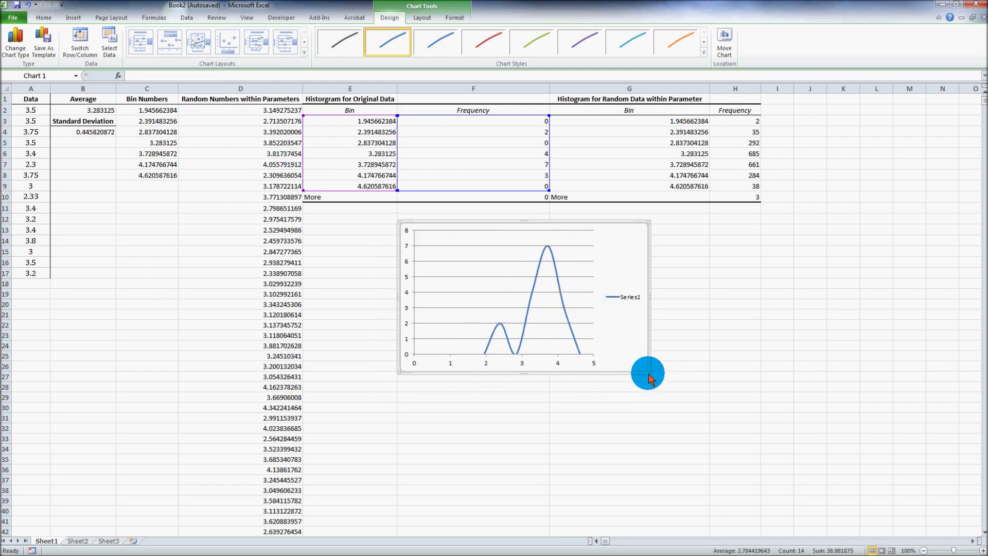
left_click_drag(649, 375, 704, 387)
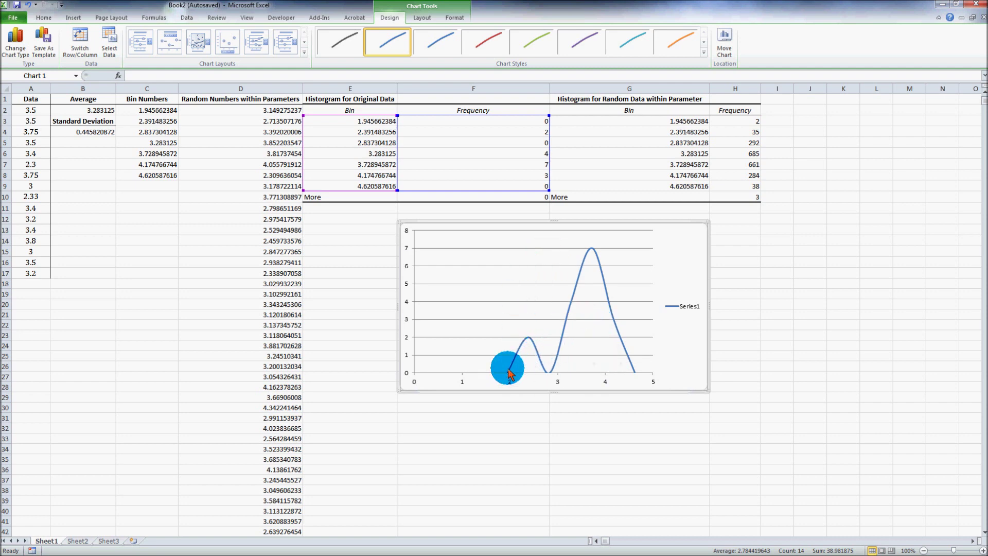
mouse_move(590, 258)
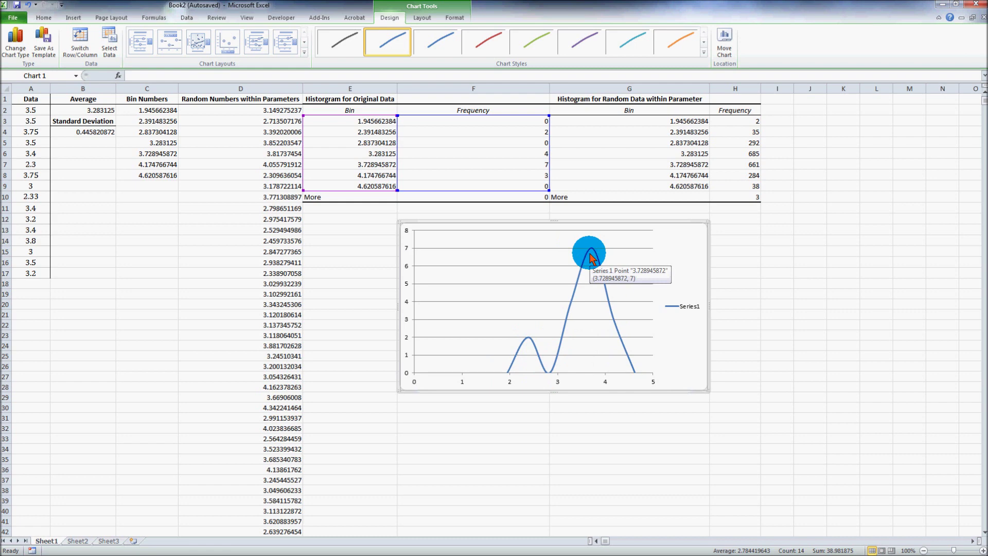
left_click_drag(673, 245, 675, 246)
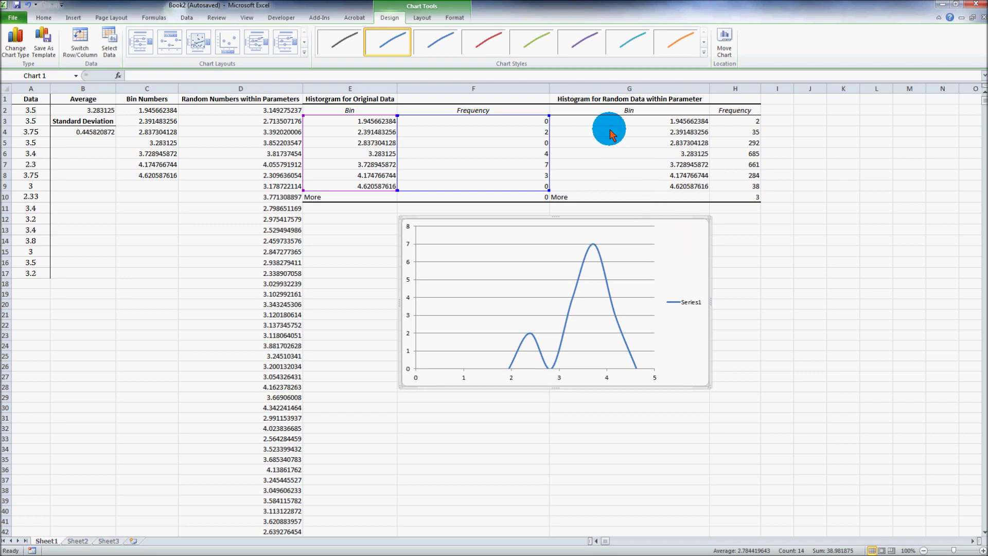
Select the random data's bins and frequencies (G3:H9) and insert a Scatter with Smooth Lines chart
left_click(594, 123)
left_click_drag(594, 124, 719, 189)
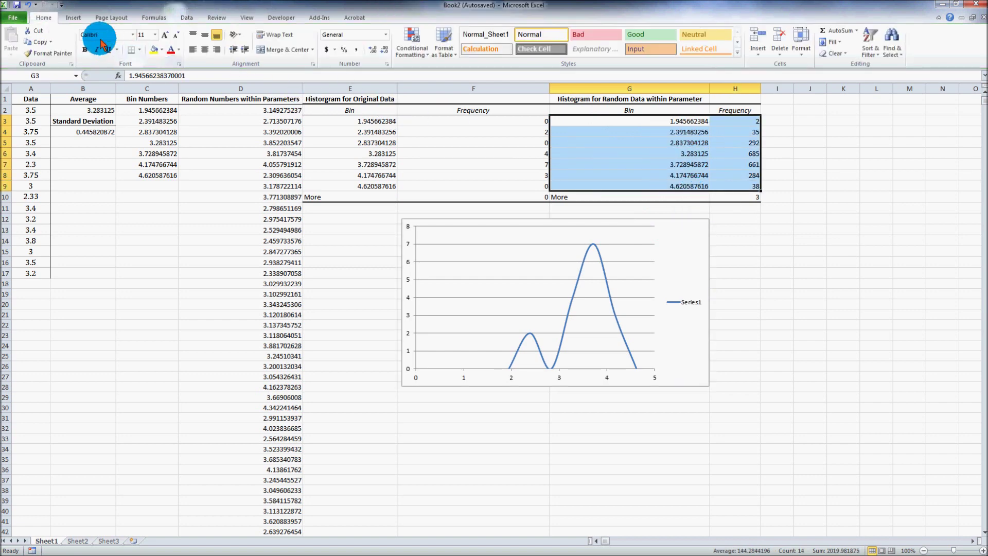
left_click(73, 18)
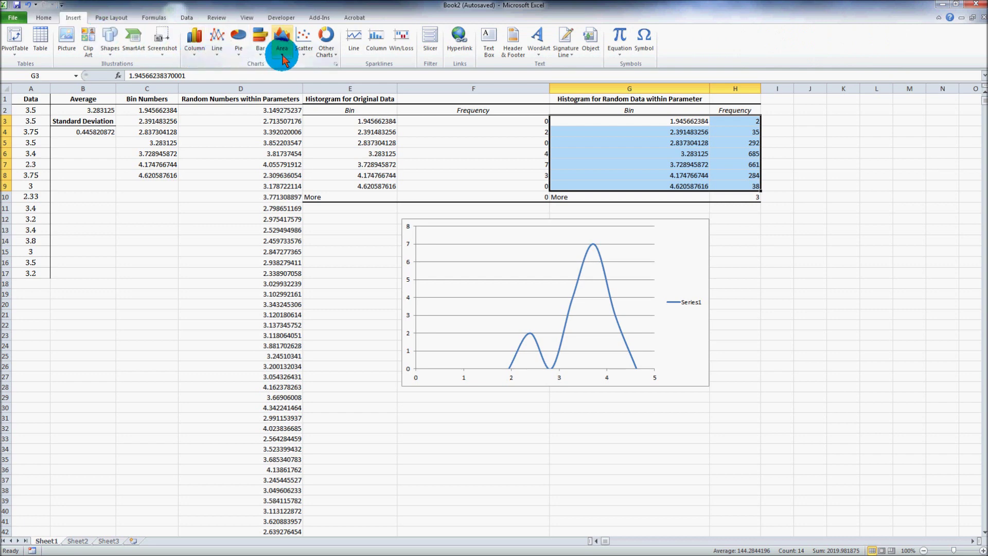
left_click(302, 41)
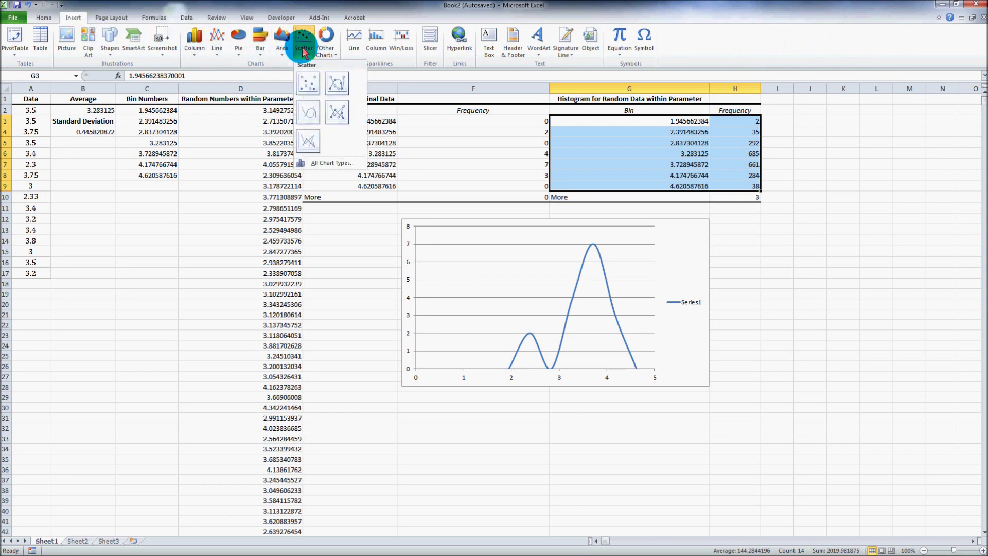
left_click(306, 118)
Position the random-data chart beneath the first chart and enlarge it
left_click_drag(591, 273, 626, 421)
scroll(627, 394, "down", 2)
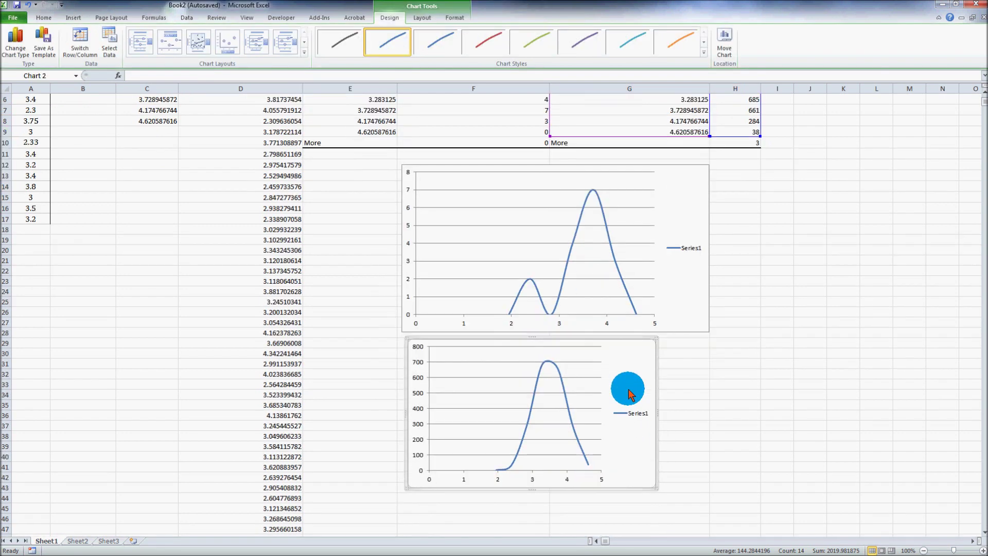
left_click_drag(634, 388, 627, 392)
left_click_drag(649, 490, 708, 514)
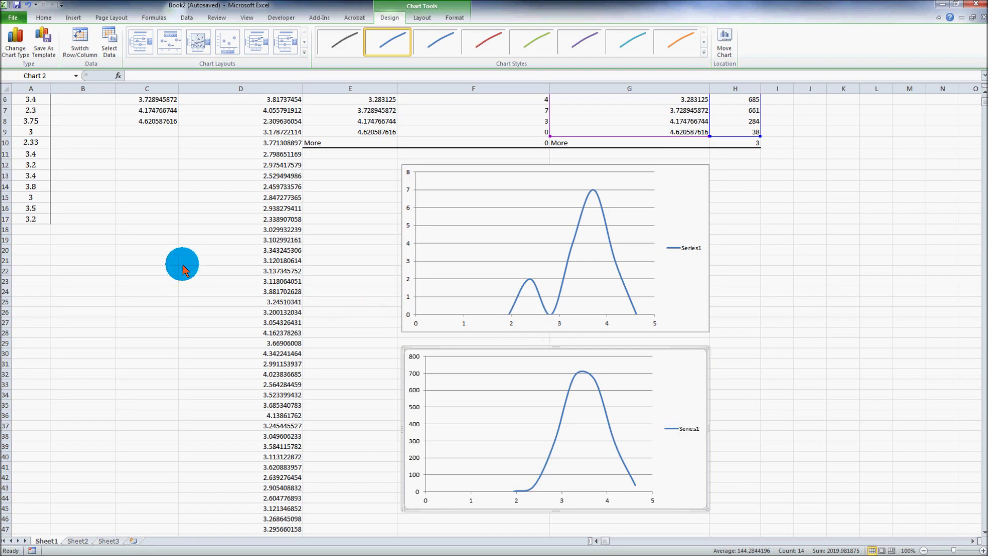
left_click(227, 230)
scroll(224, 234, "down", 8)
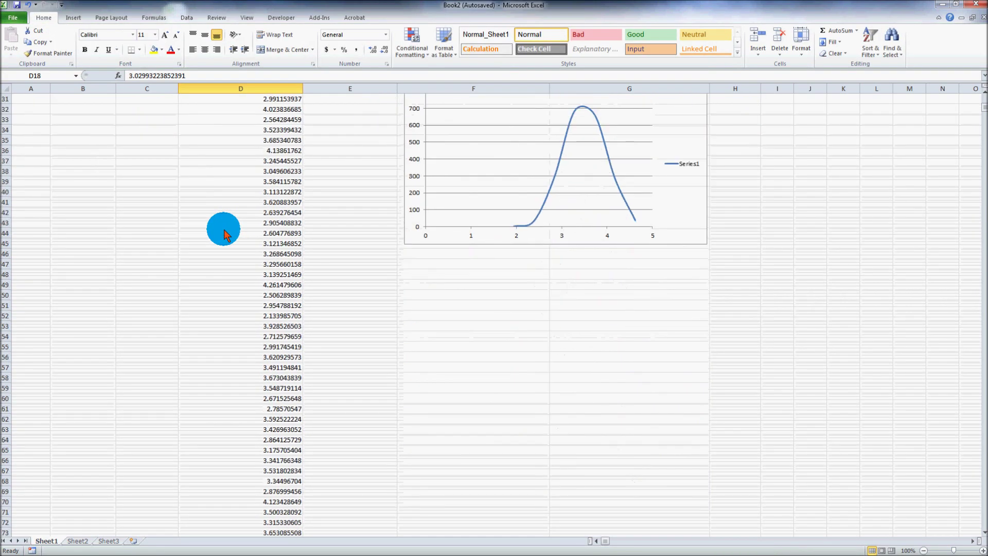
scroll(224, 234, "up", 2)
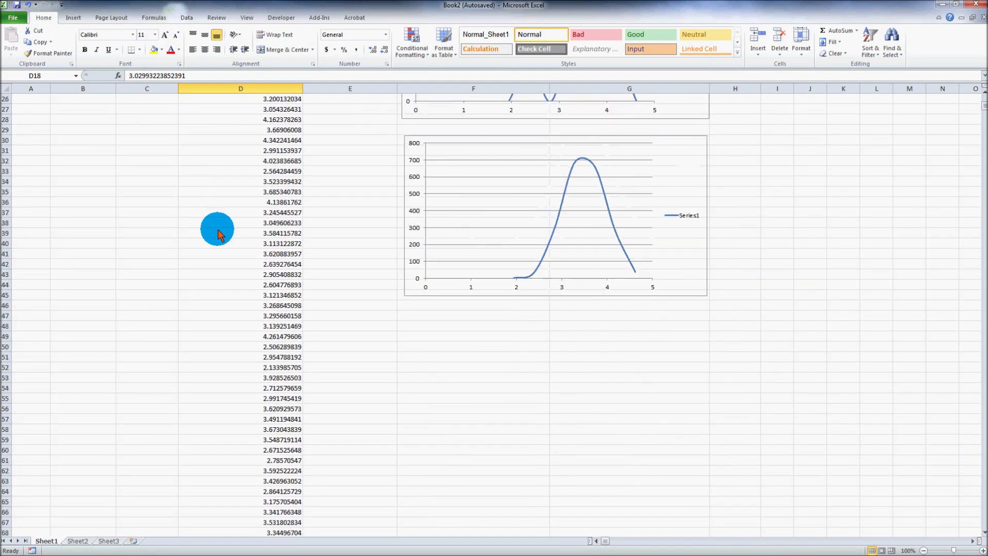
scroll(218, 234, "up", 8)
scroll(218, 234, "down", 3)
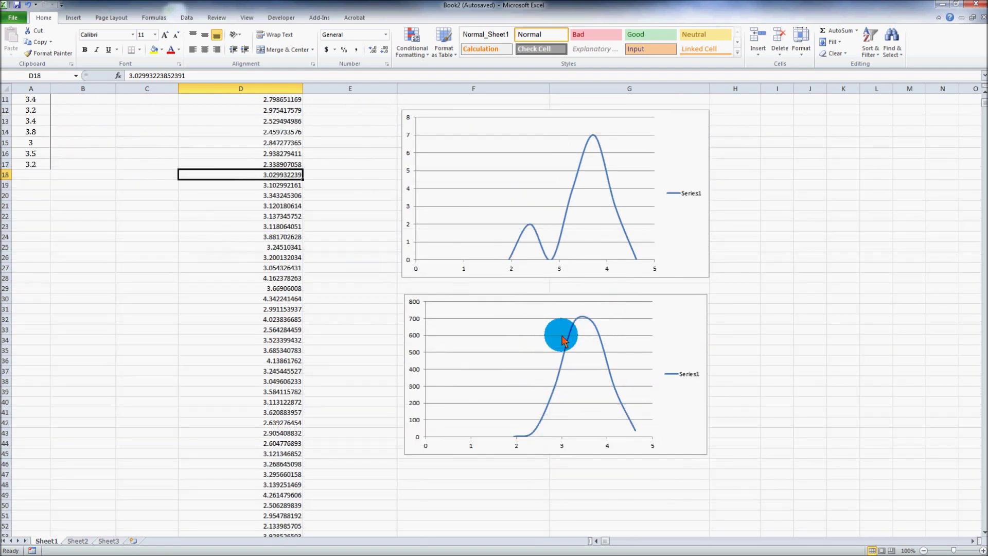
mouse_move(567, 346)
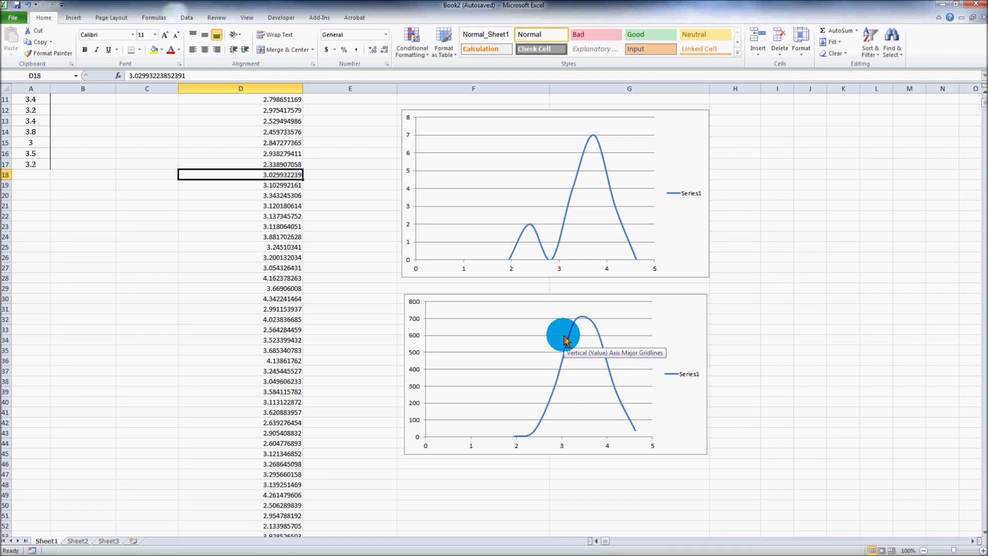
scroll(525, 332, "up", 2)
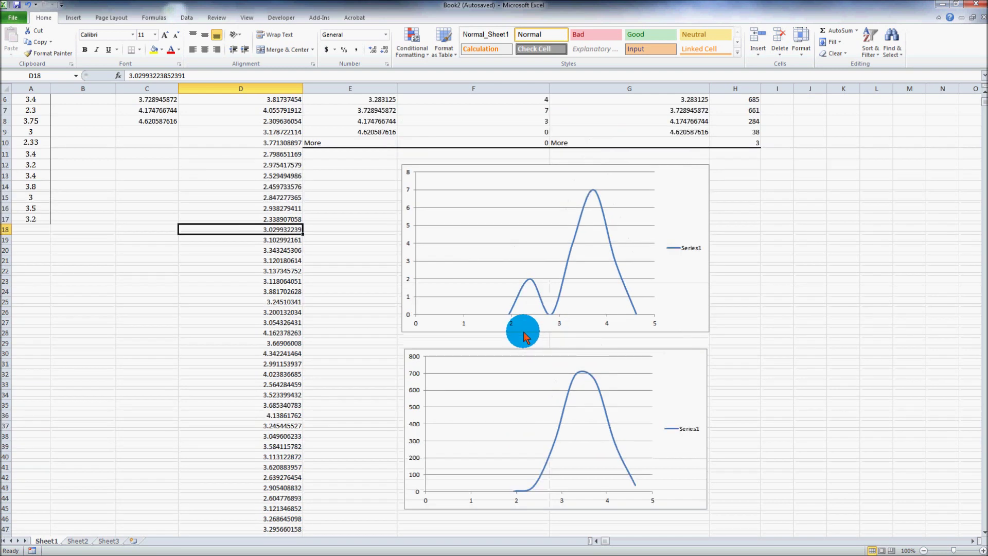
scroll(443, 284, "up", 2)
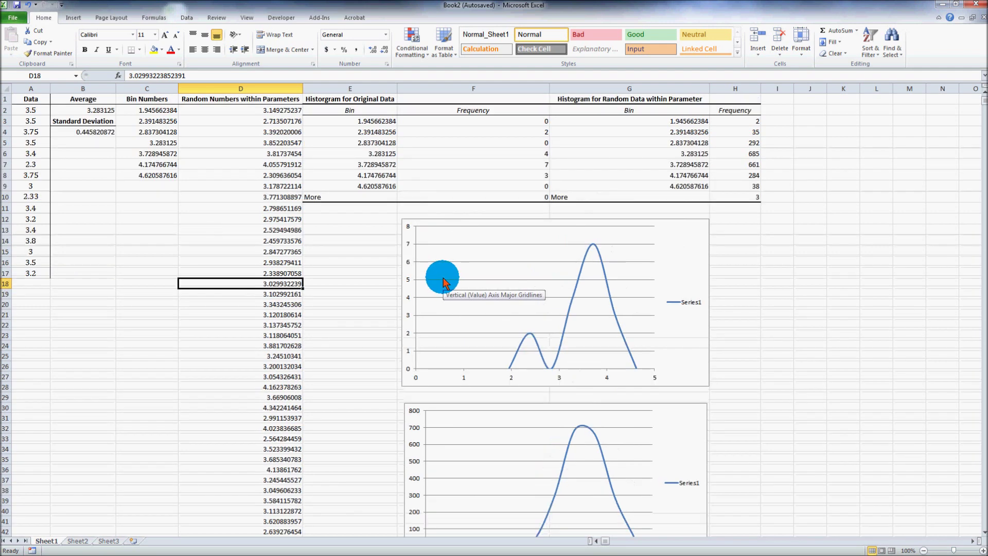